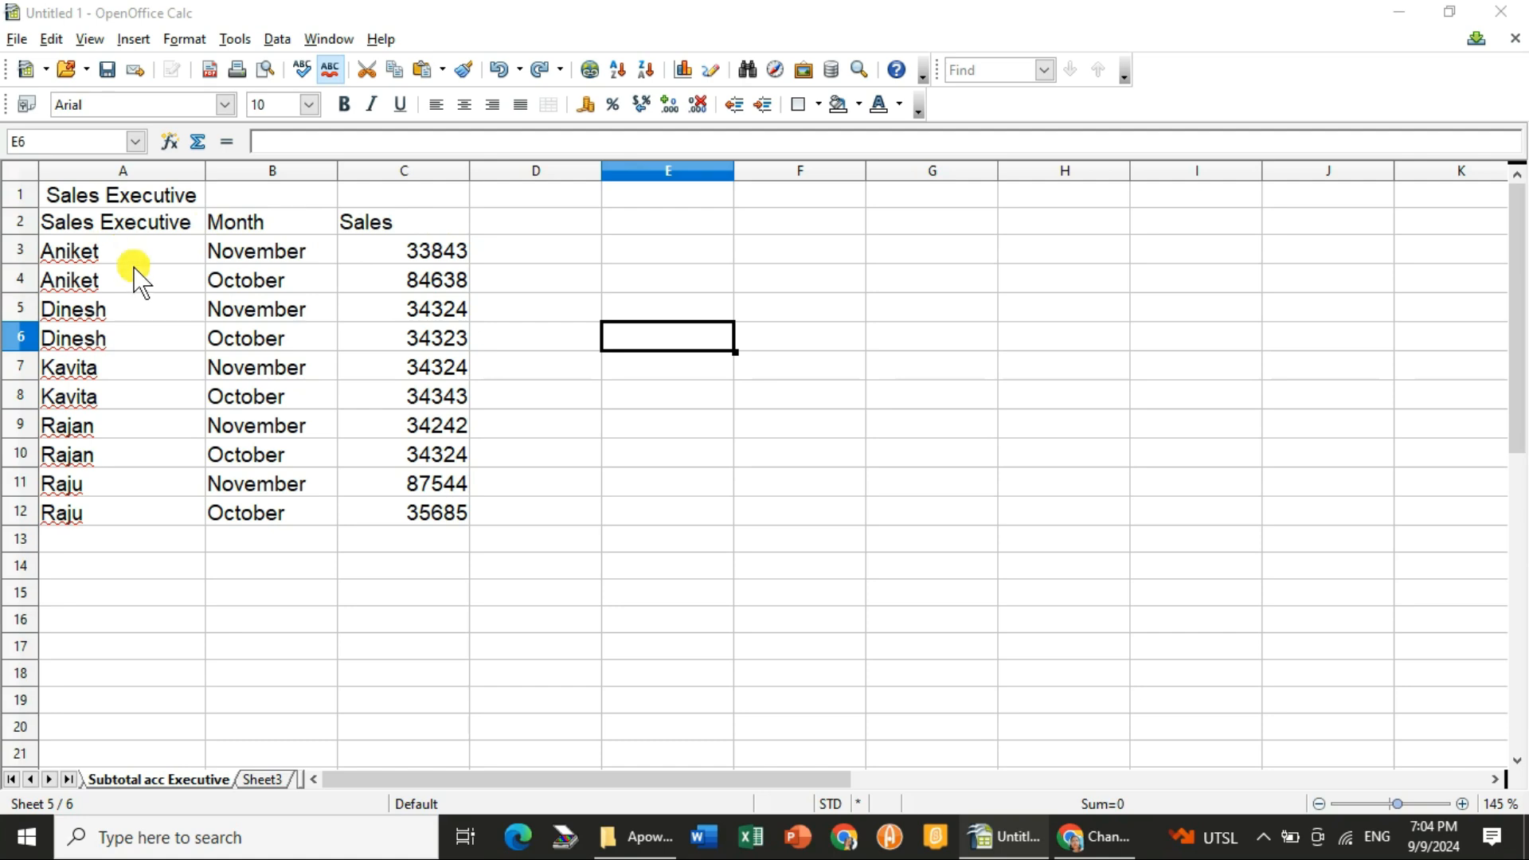
Step: Sort the sales table A2:C12 by Sales Executive in ascending order
{"action": "left_click_drag", "start_coordinate": [135, 263], "coordinate": [403, 518]}
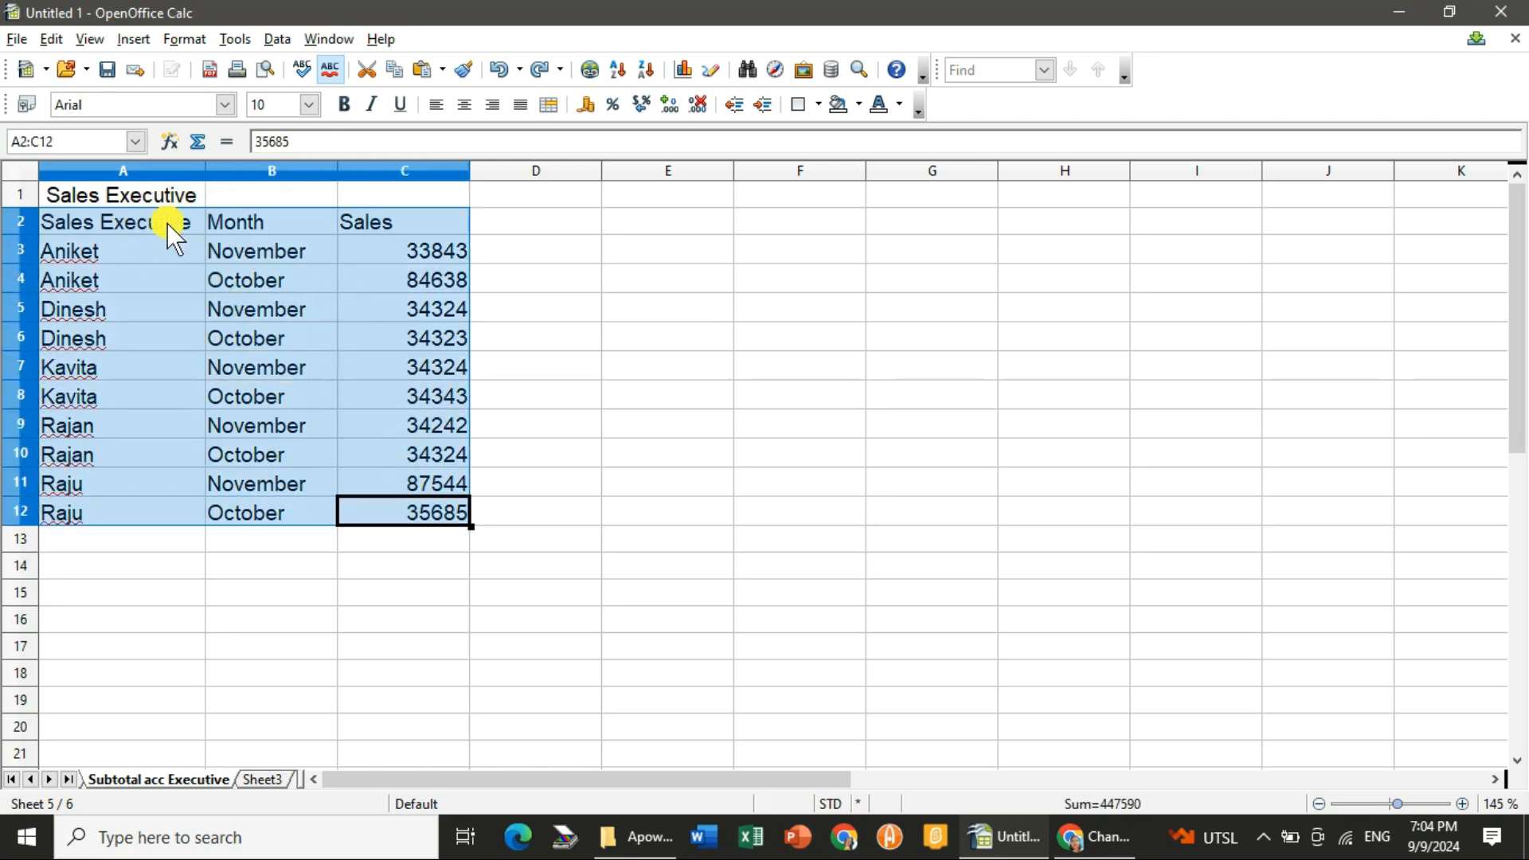
{"action": "left_click", "coordinate": [278, 39]}
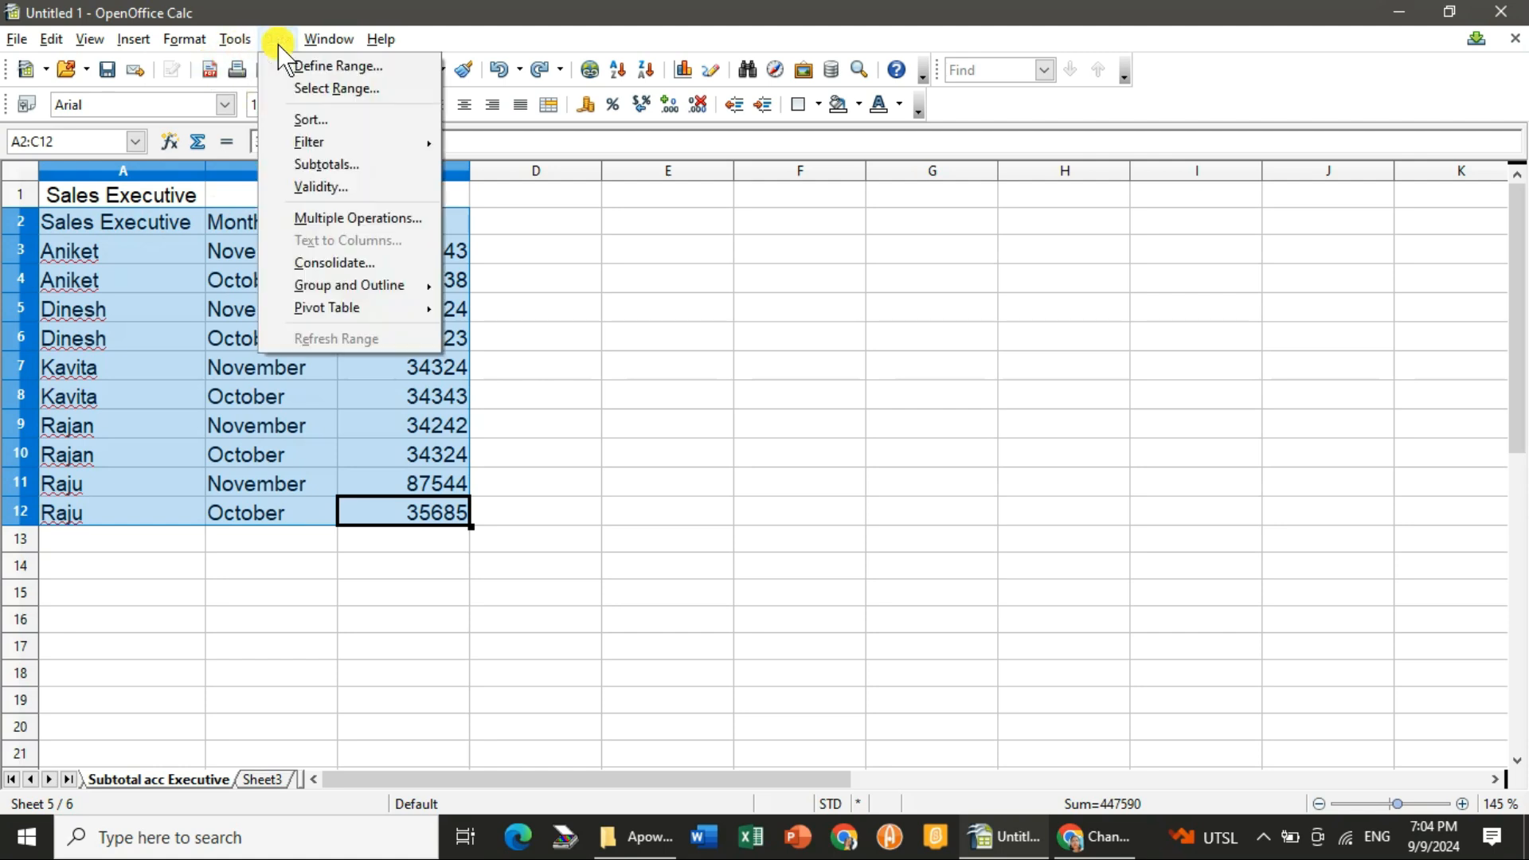
{"action": "left_click", "coordinate": [318, 121]}
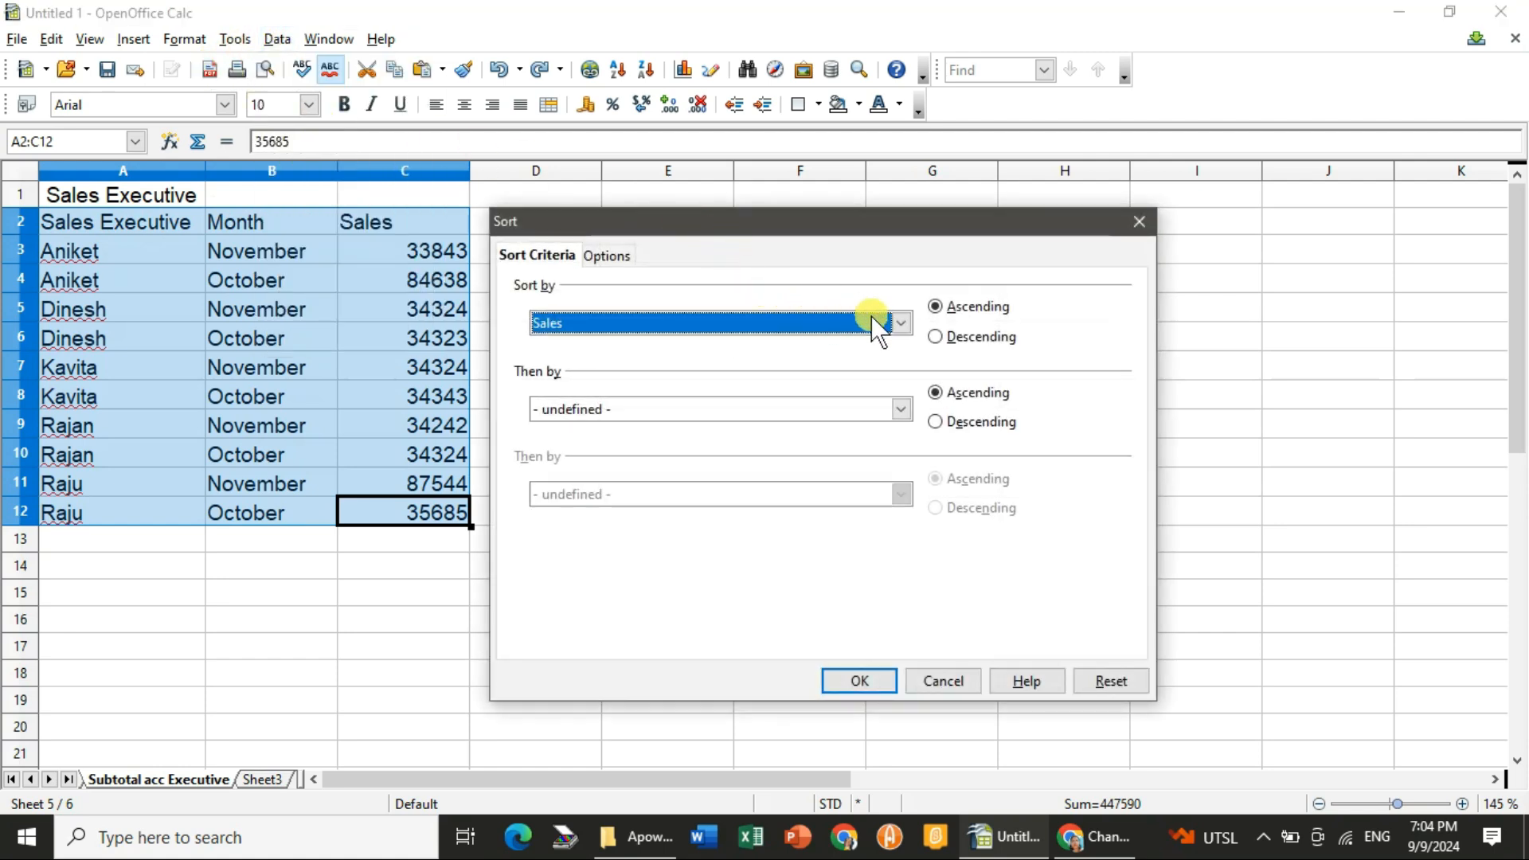
{"action": "left_click", "coordinate": [896, 325]}
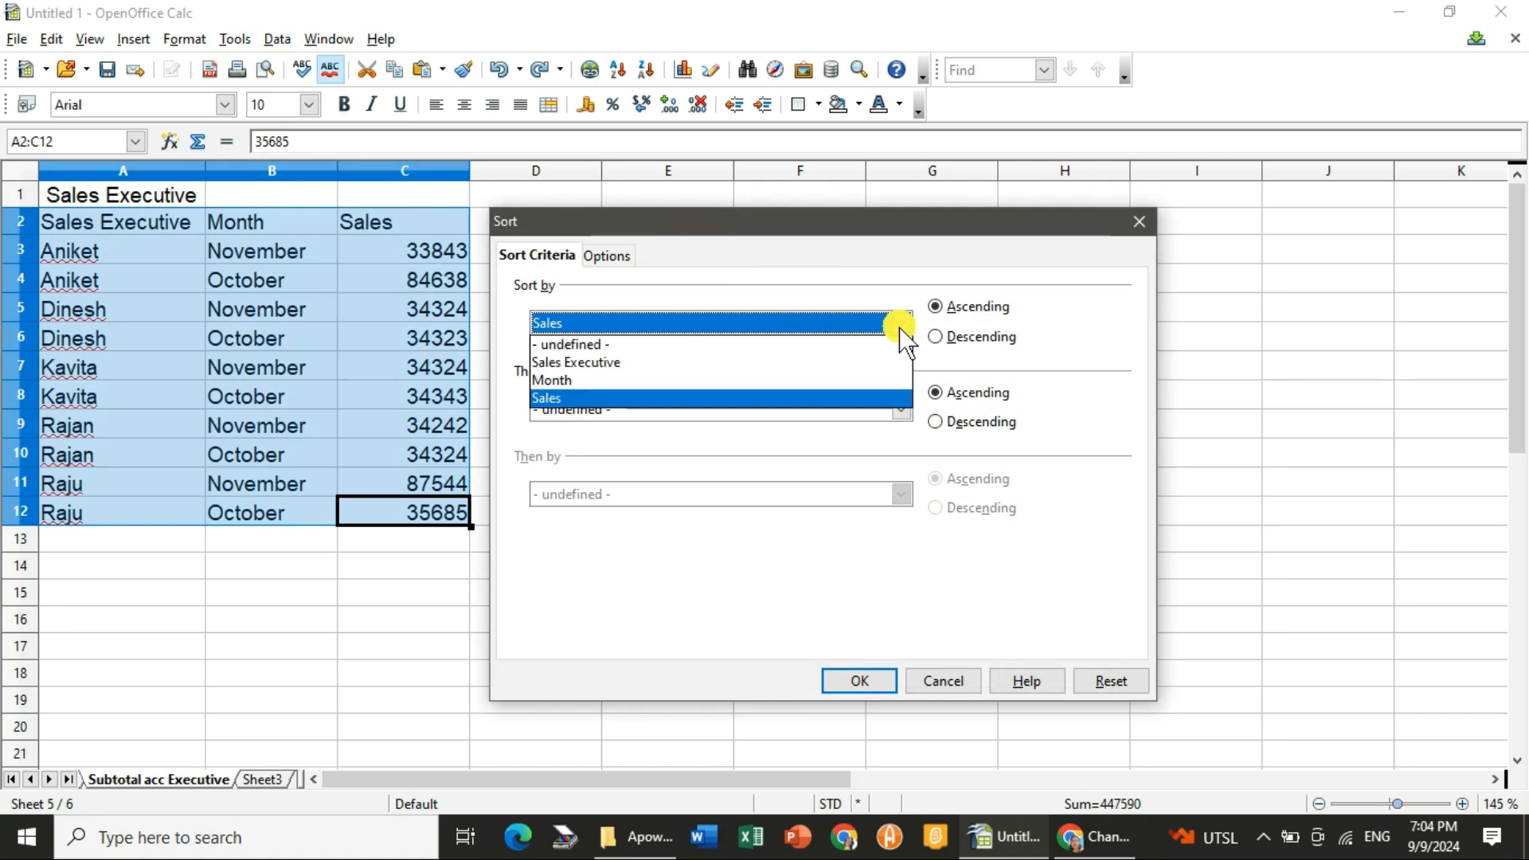
{"action": "left_click", "coordinate": [638, 364]}
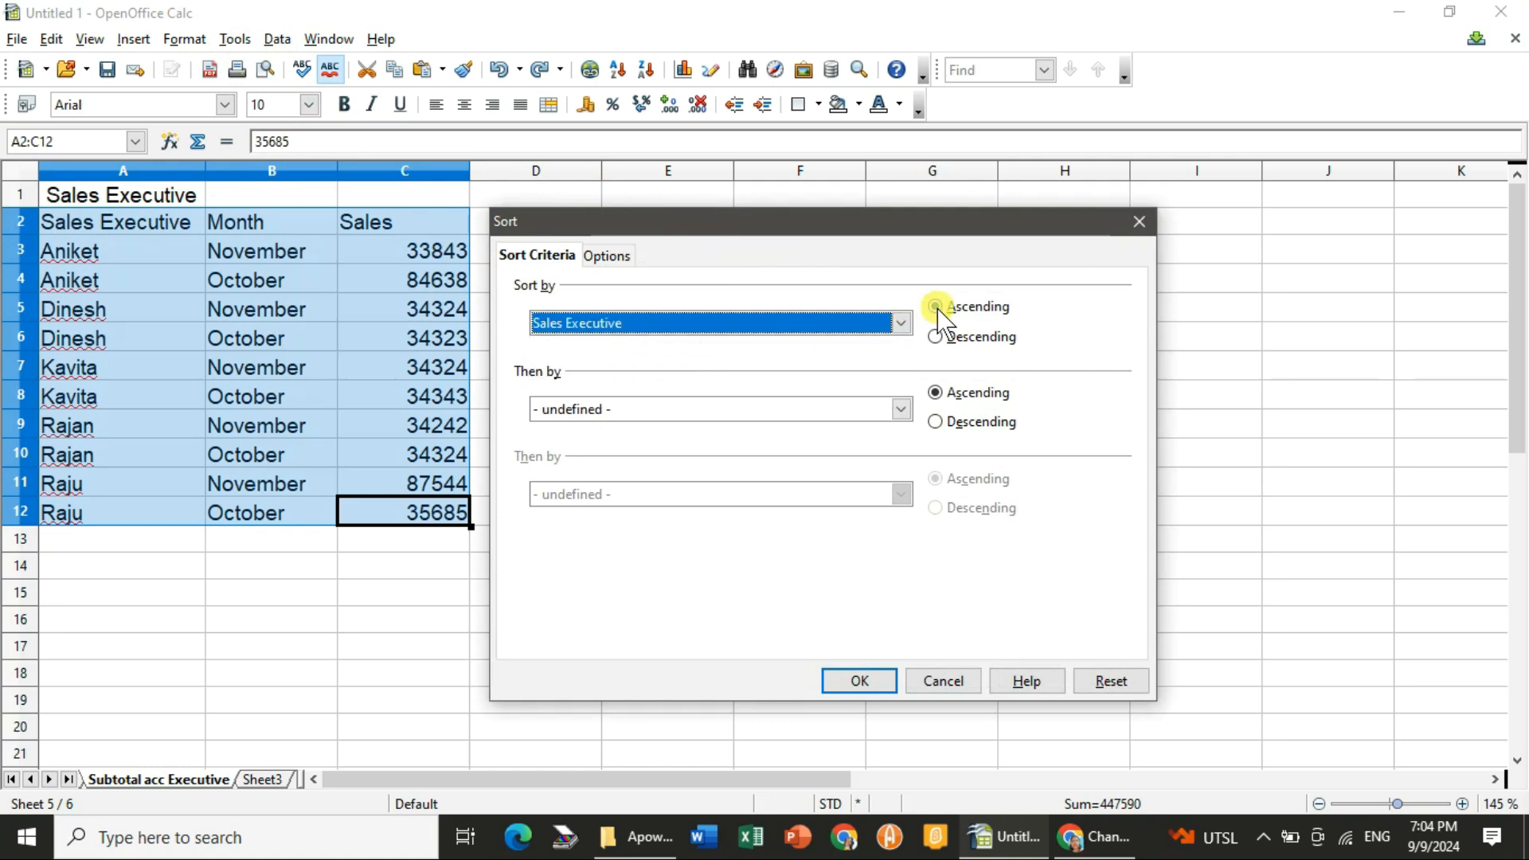
{"action": "left_click", "coordinate": [860, 680]}
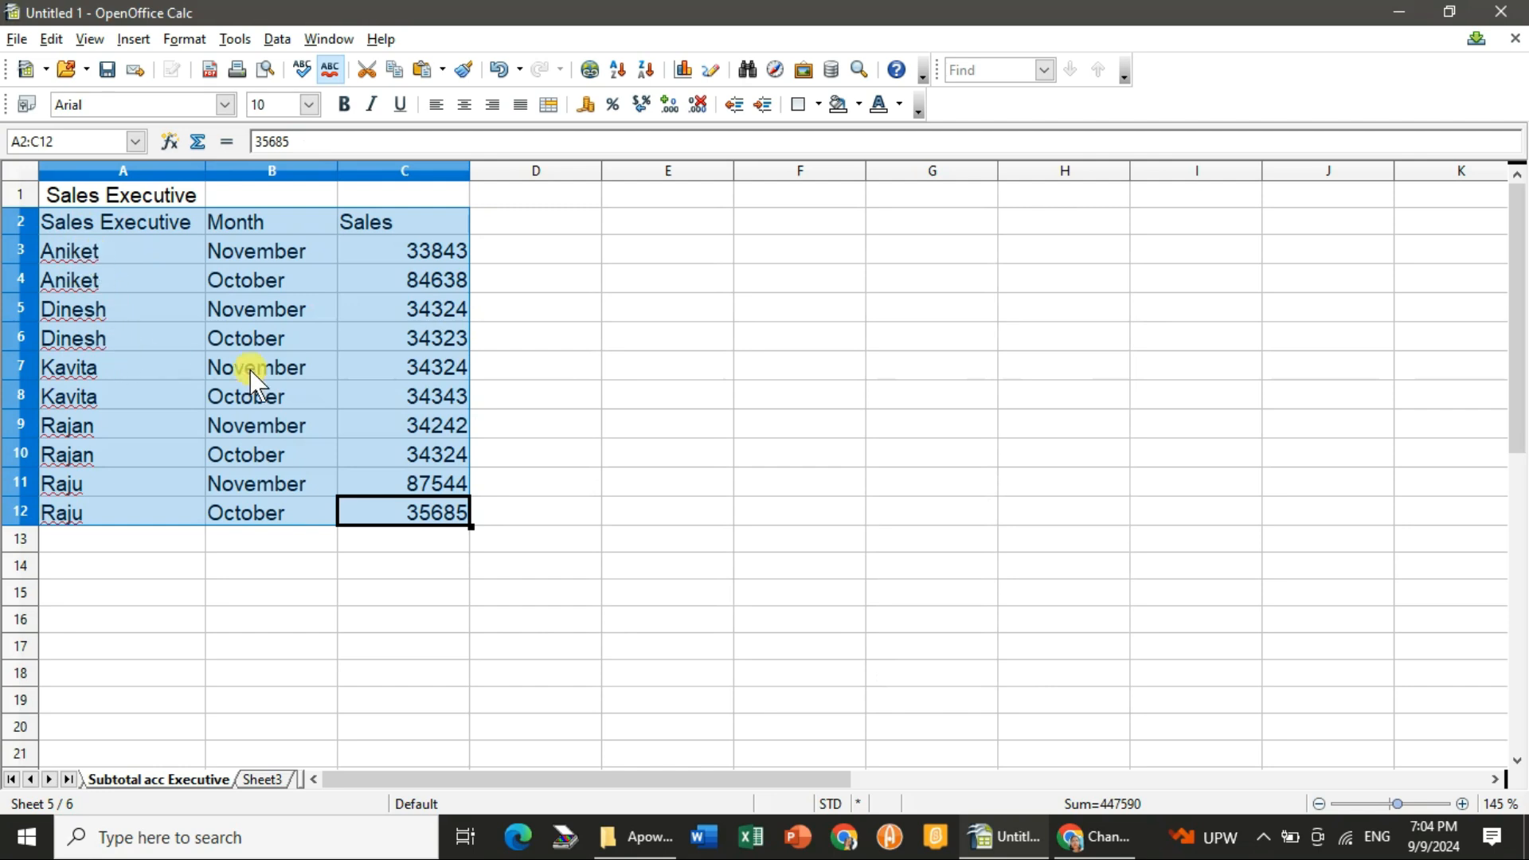
Step: Add subtotals to A2:C12 grouped by Sales Executive, using the Sum function on the Sales column
{"action": "left_click", "coordinate": [345, 388]}
{"action": "left_click_drag", "start_coordinate": [122, 231], "coordinate": [393, 523]}
{"action": "left_click", "coordinate": [275, 40]}
{"action": "left_click", "coordinate": [314, 165]}
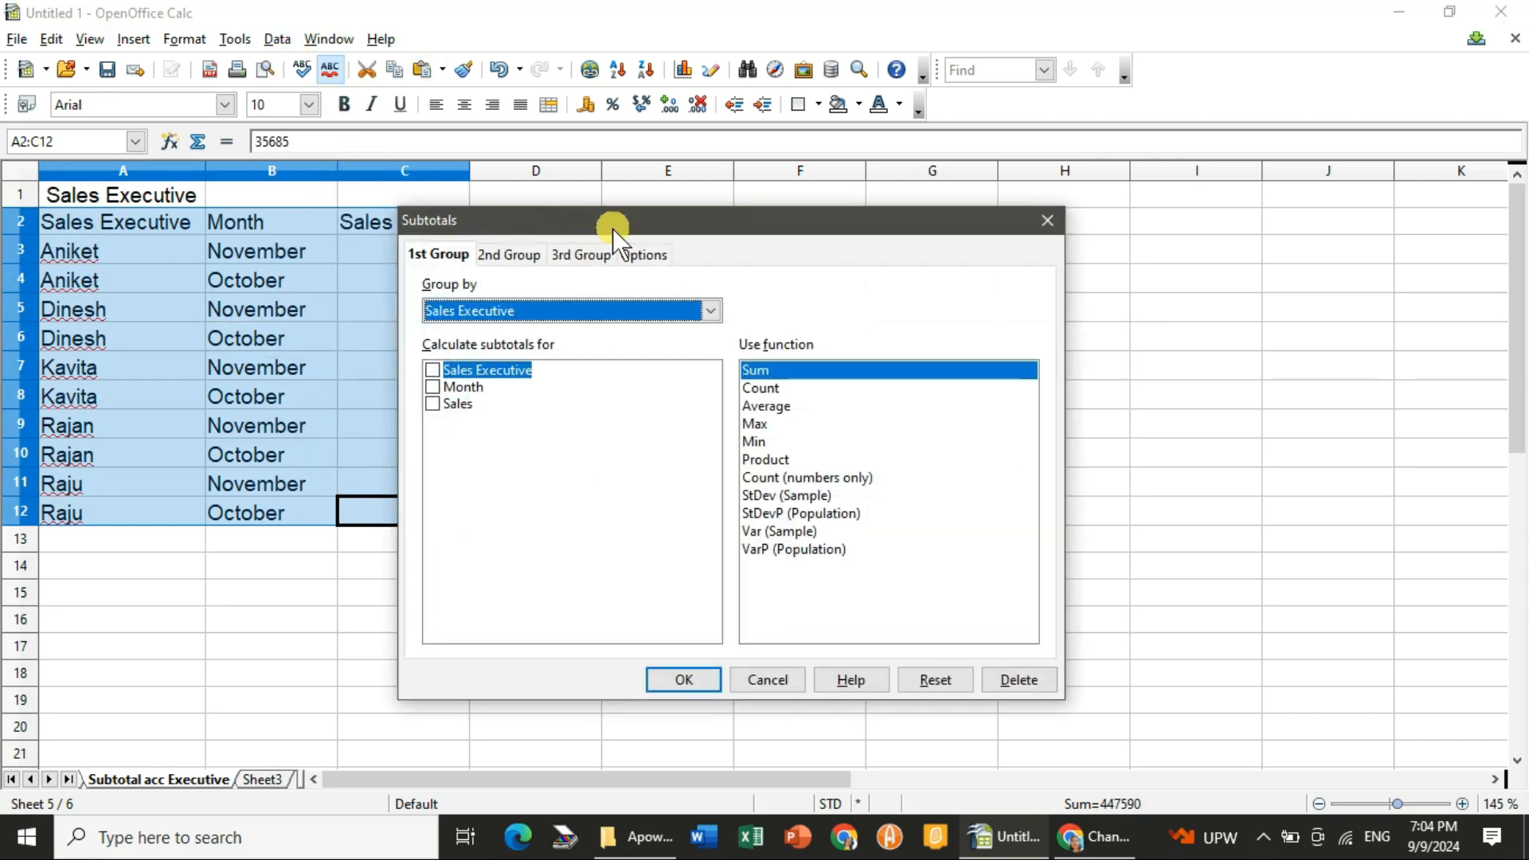
{"action": "left_click_drag", "start_coordinate": [715, 231], "coordinate": [908, 194]}
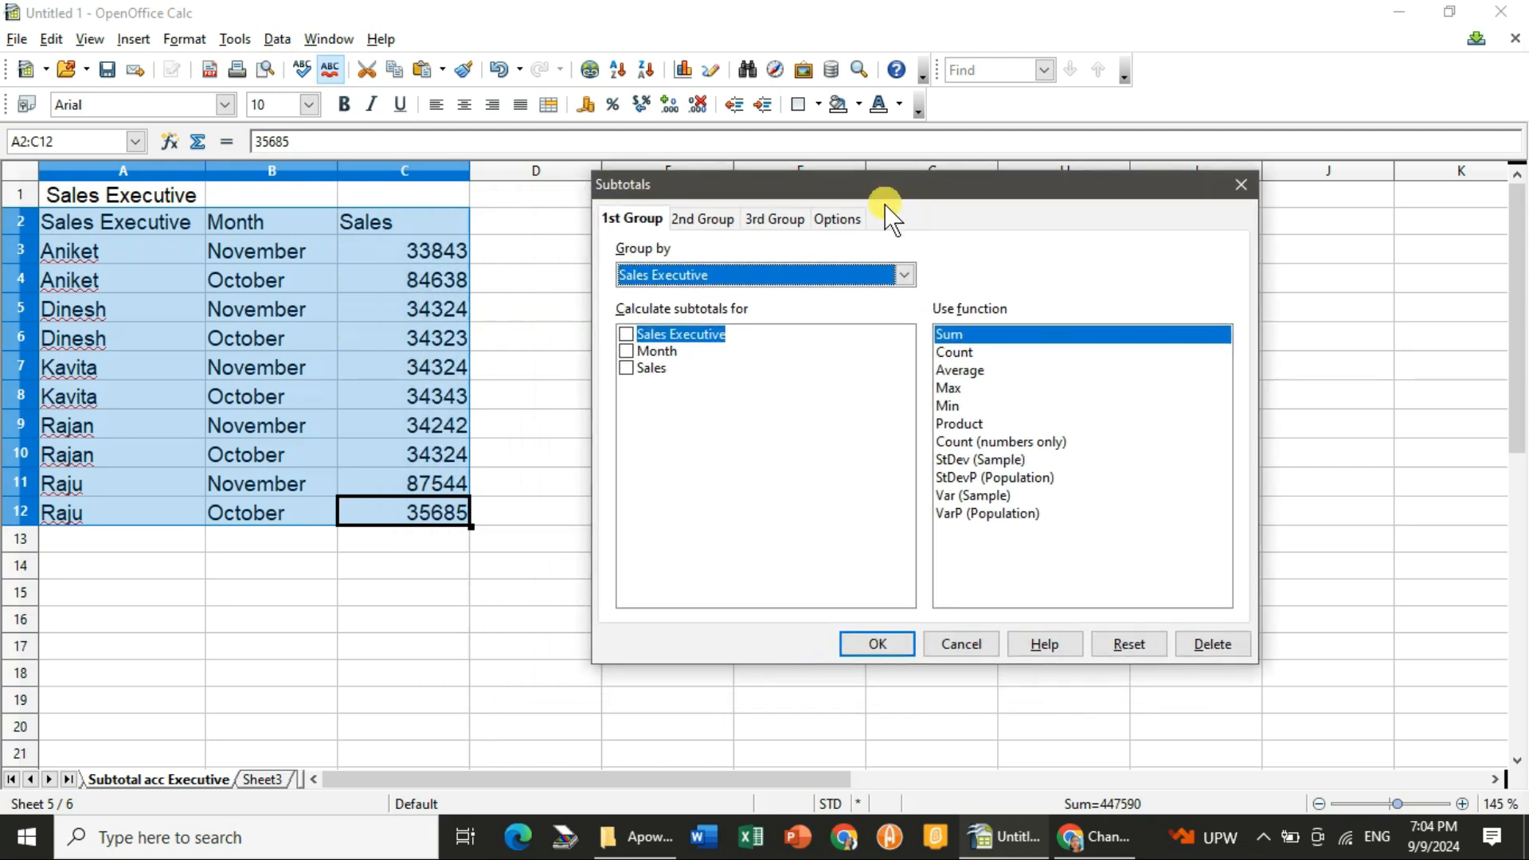
{"action": "left_click", "coordinate": [701, 231]}
{"action": "left_click", "coordinate": [776, 220]}
{"action": "left_click", "coordinate": [837, 220]}
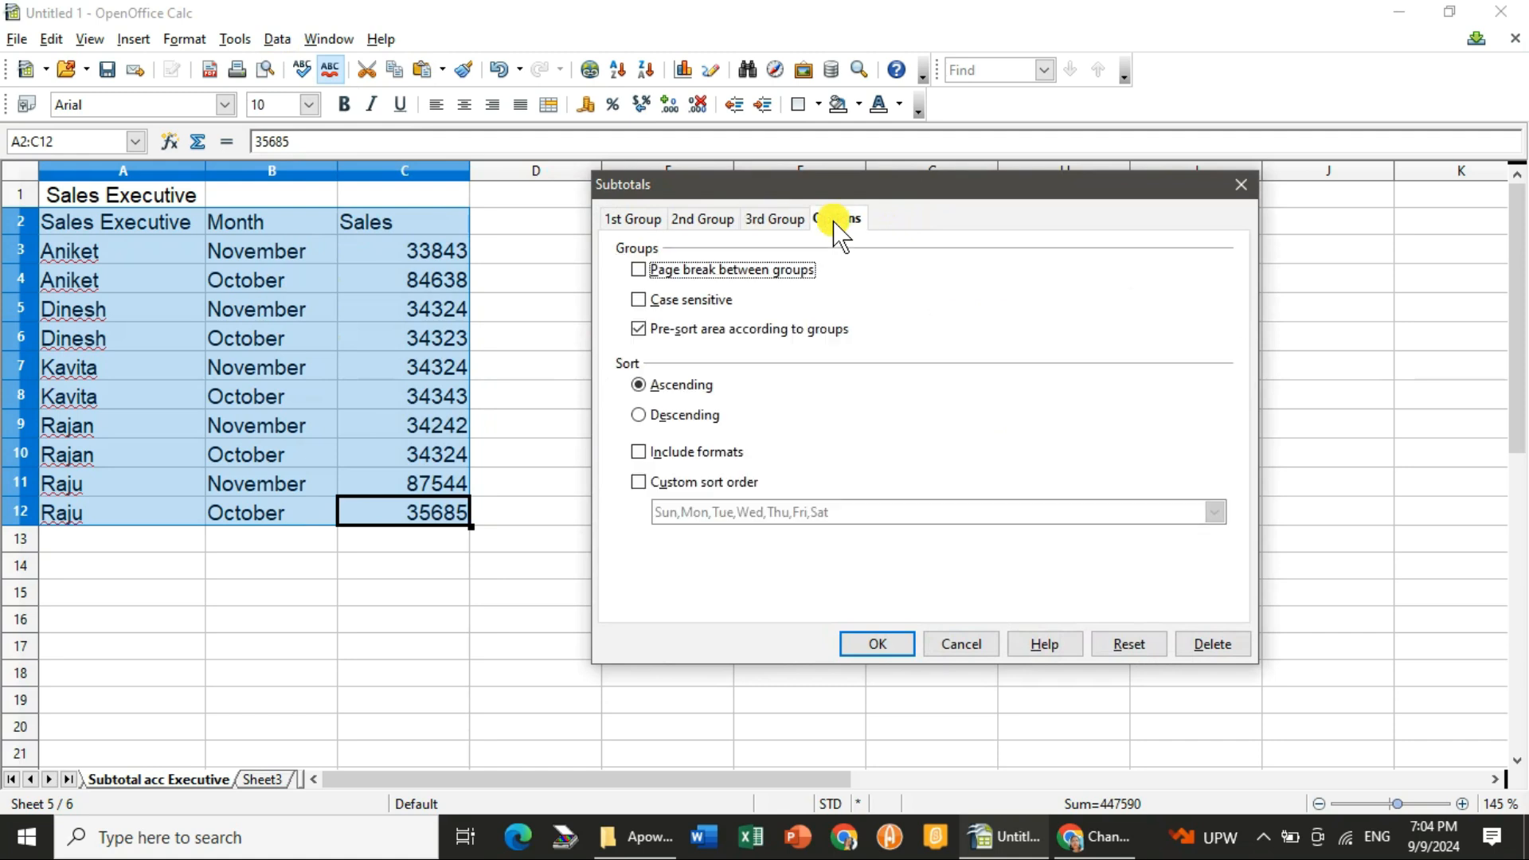
{"action": "left_click", "coordinate": [619, 217]}
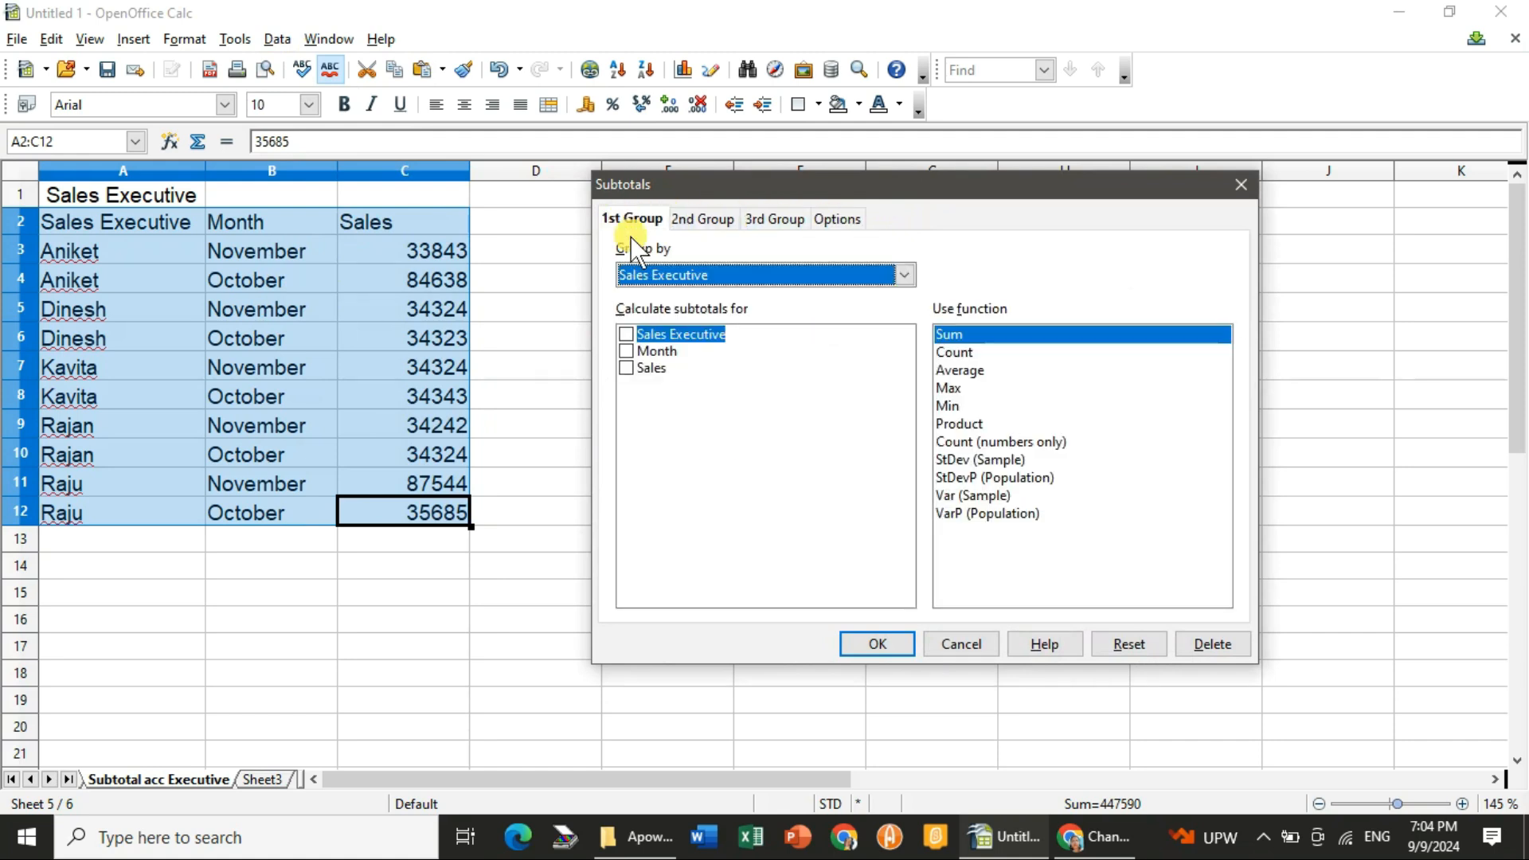
{"action": "left_click", "coordinate": [626, 369]}
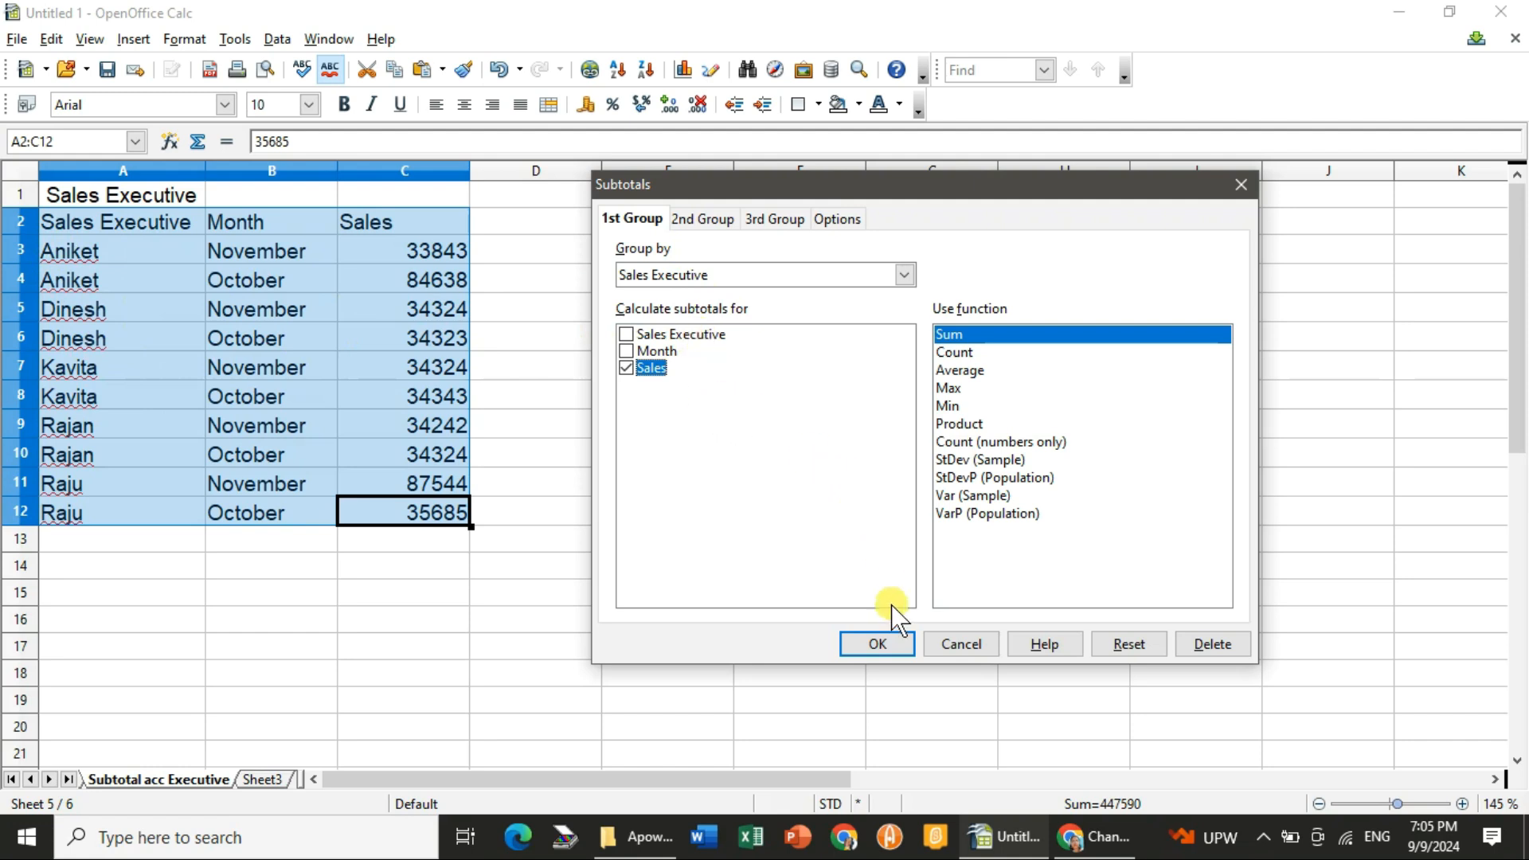
{"action": "left_click", "coordinate": [891, 639]}
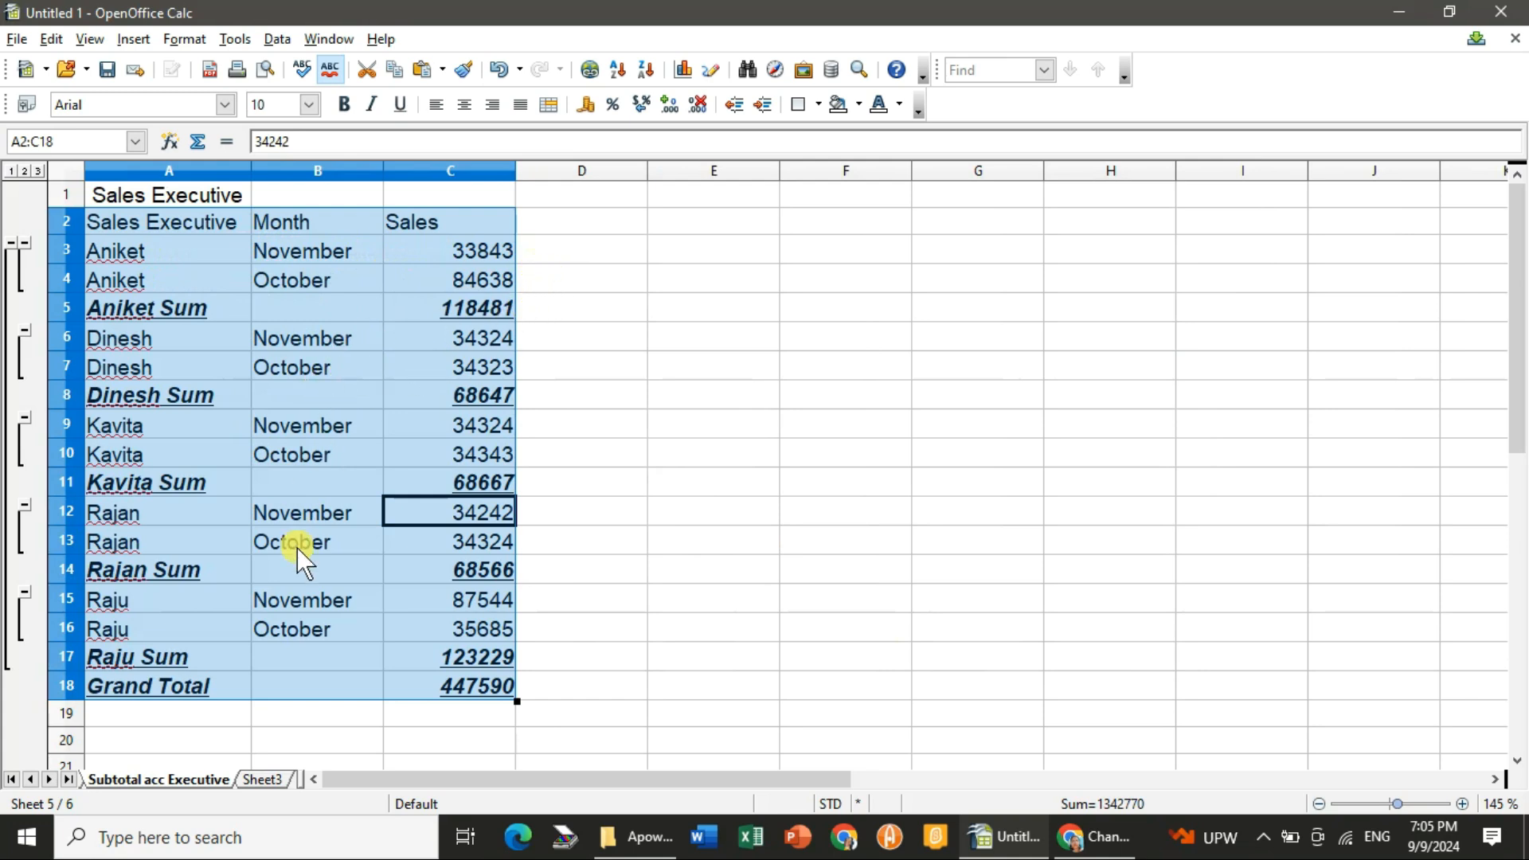
Step: Examine the month-wise subtotal layout on the "Subtotal acc to month" sheet, then return to the "Subtotal acc Executive" sheet
{"action": "left_click", "coordinate": [31, 782]}
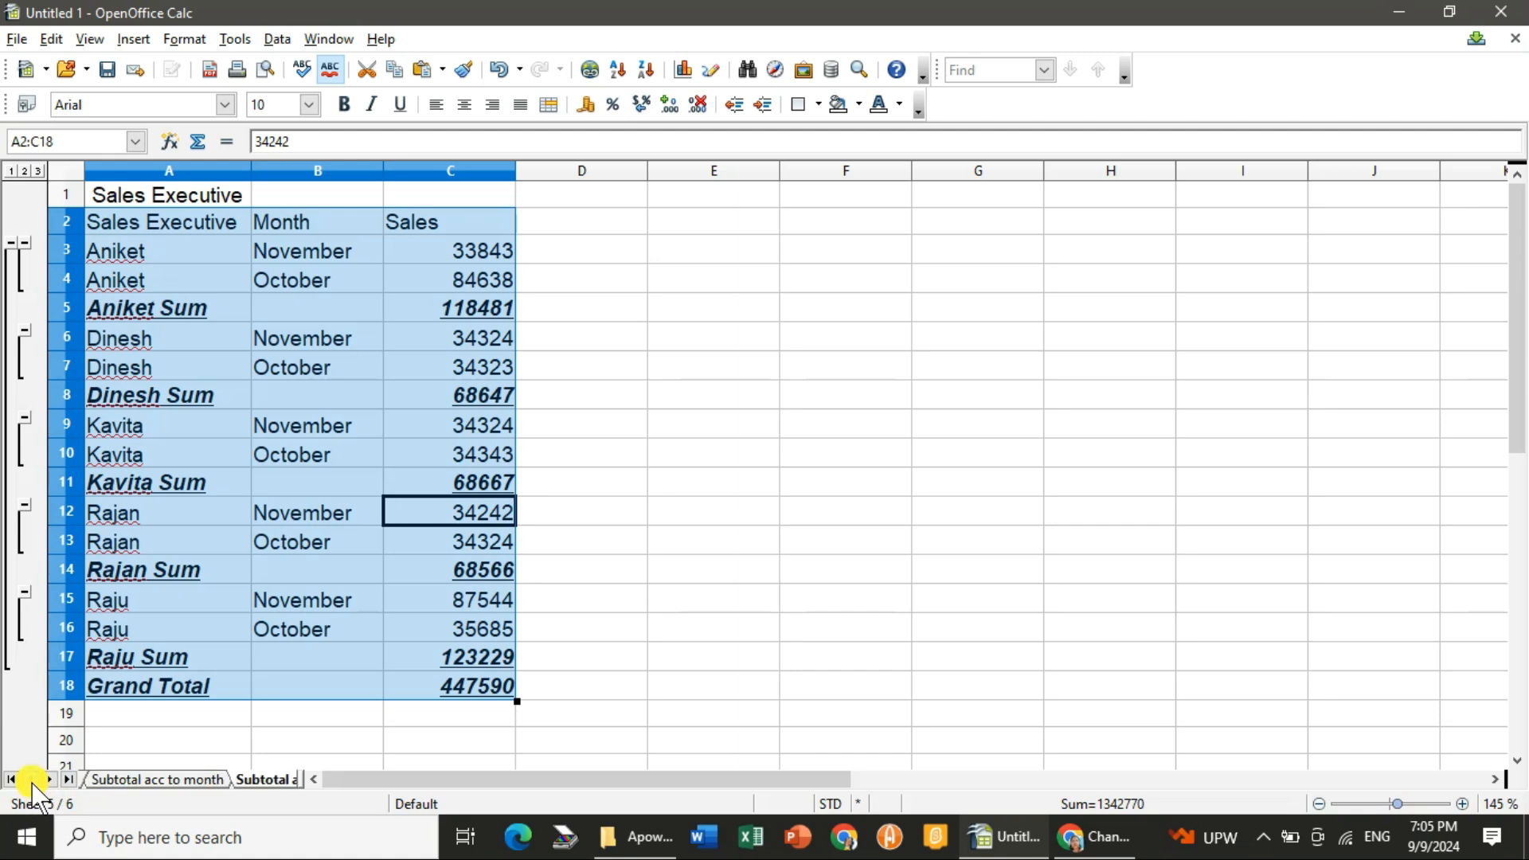
{"action": "left_click", "coordinate": [111, 780]}
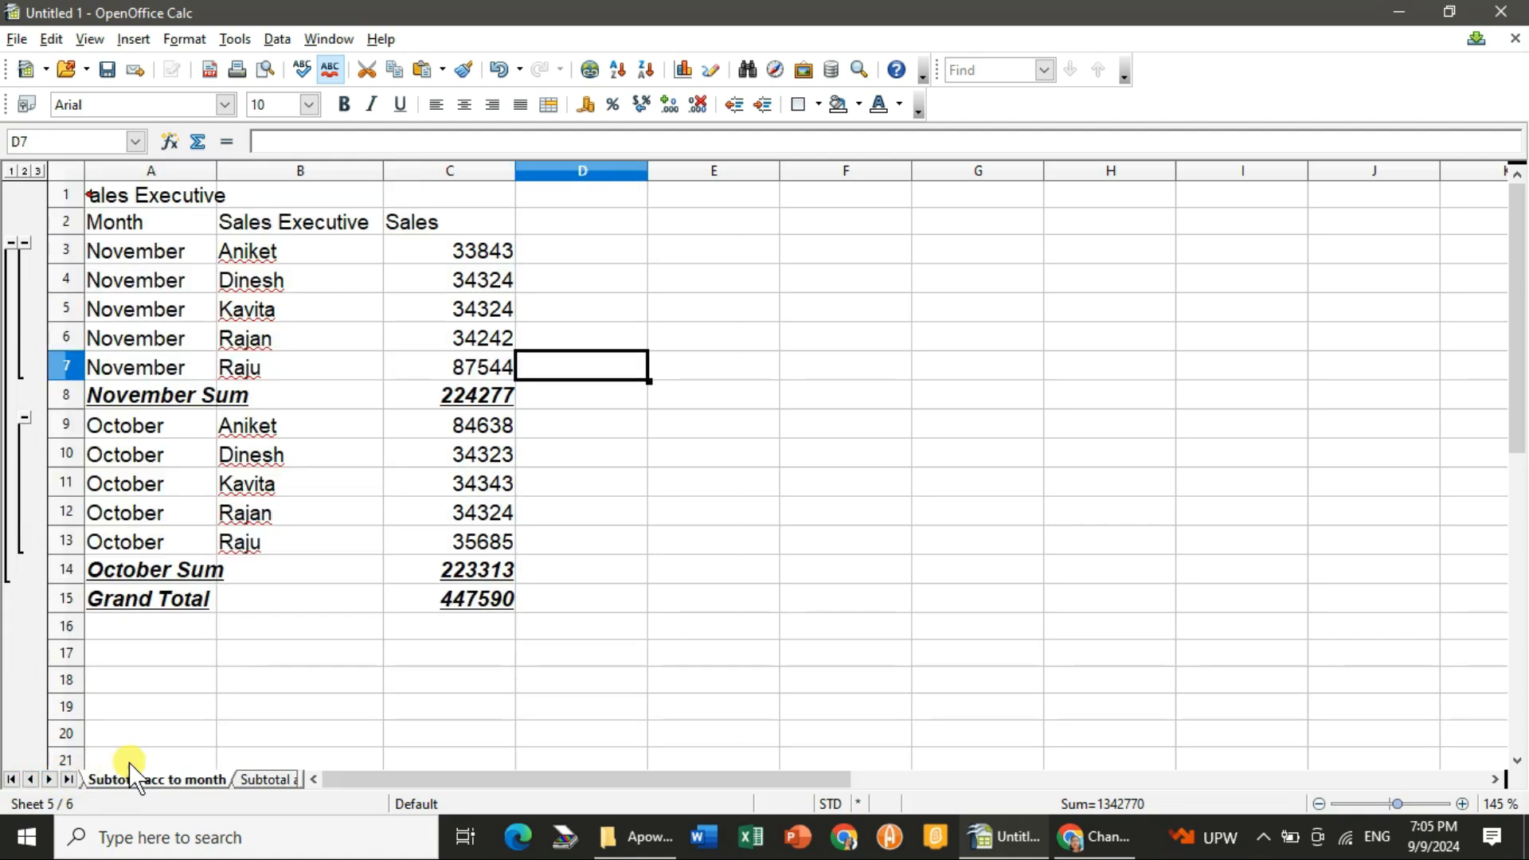
{"action": "left_click", "coordinate": [282, 316]}
{"action": "left_click", "coordinate": [273, 284]}
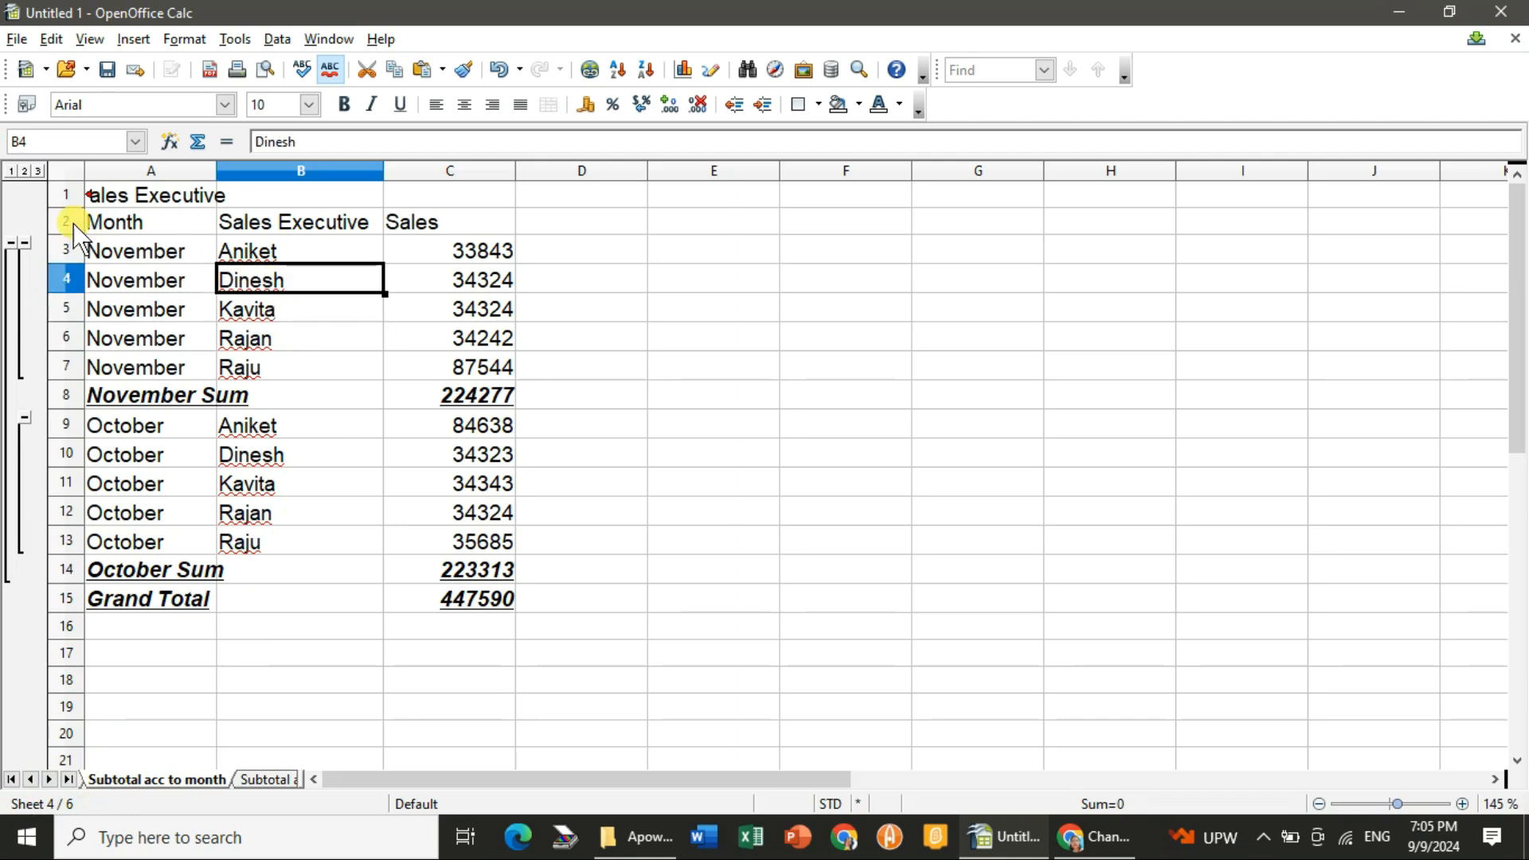
{"action": "left_click_drag", "start_coordinate": [131, 227], "coordinate": [448, 607]}
{"action": "left_click", "coordinate": [182, 273]}
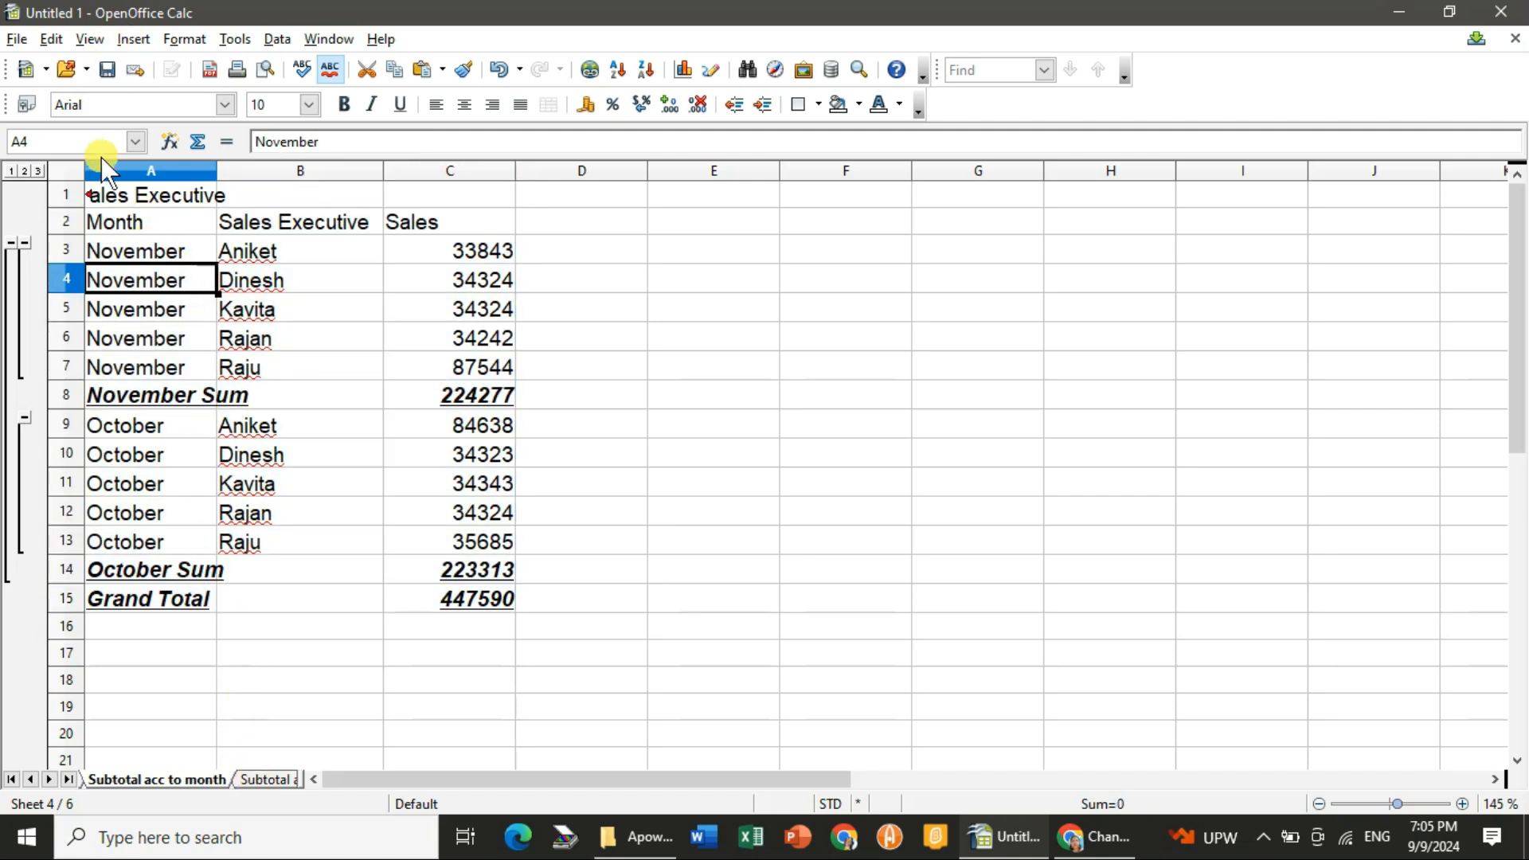
{"action": "left_click", "coordinate": [249, 777]}
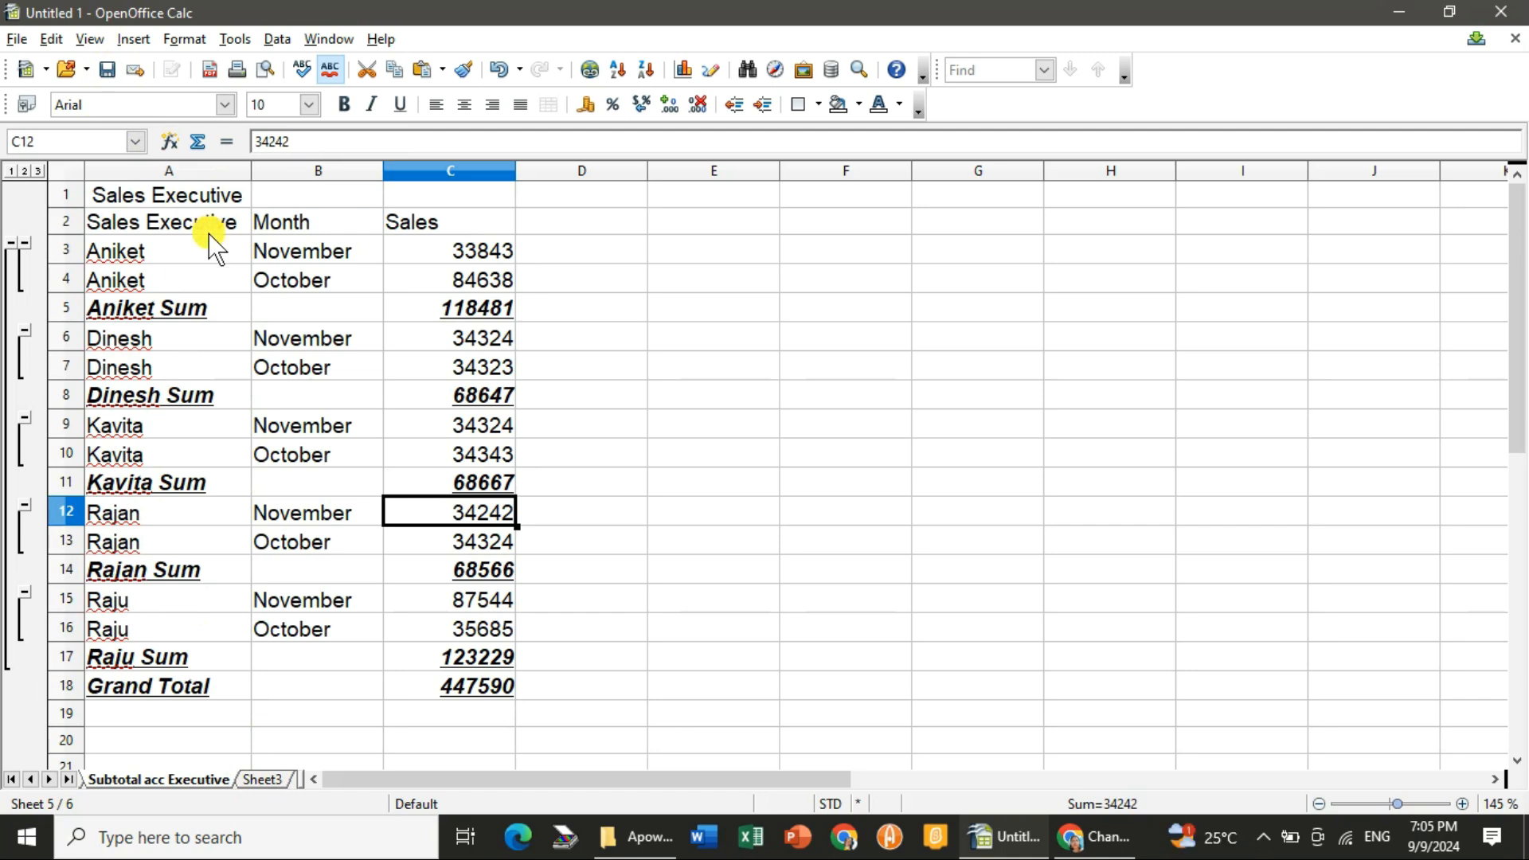
Step: Undo the subtotals on the "Subtotal acc Executive" sheet
{"action": "key", "text": "ctrl+z"}
{"action": "left_click", "coordinate": [157, 251]}
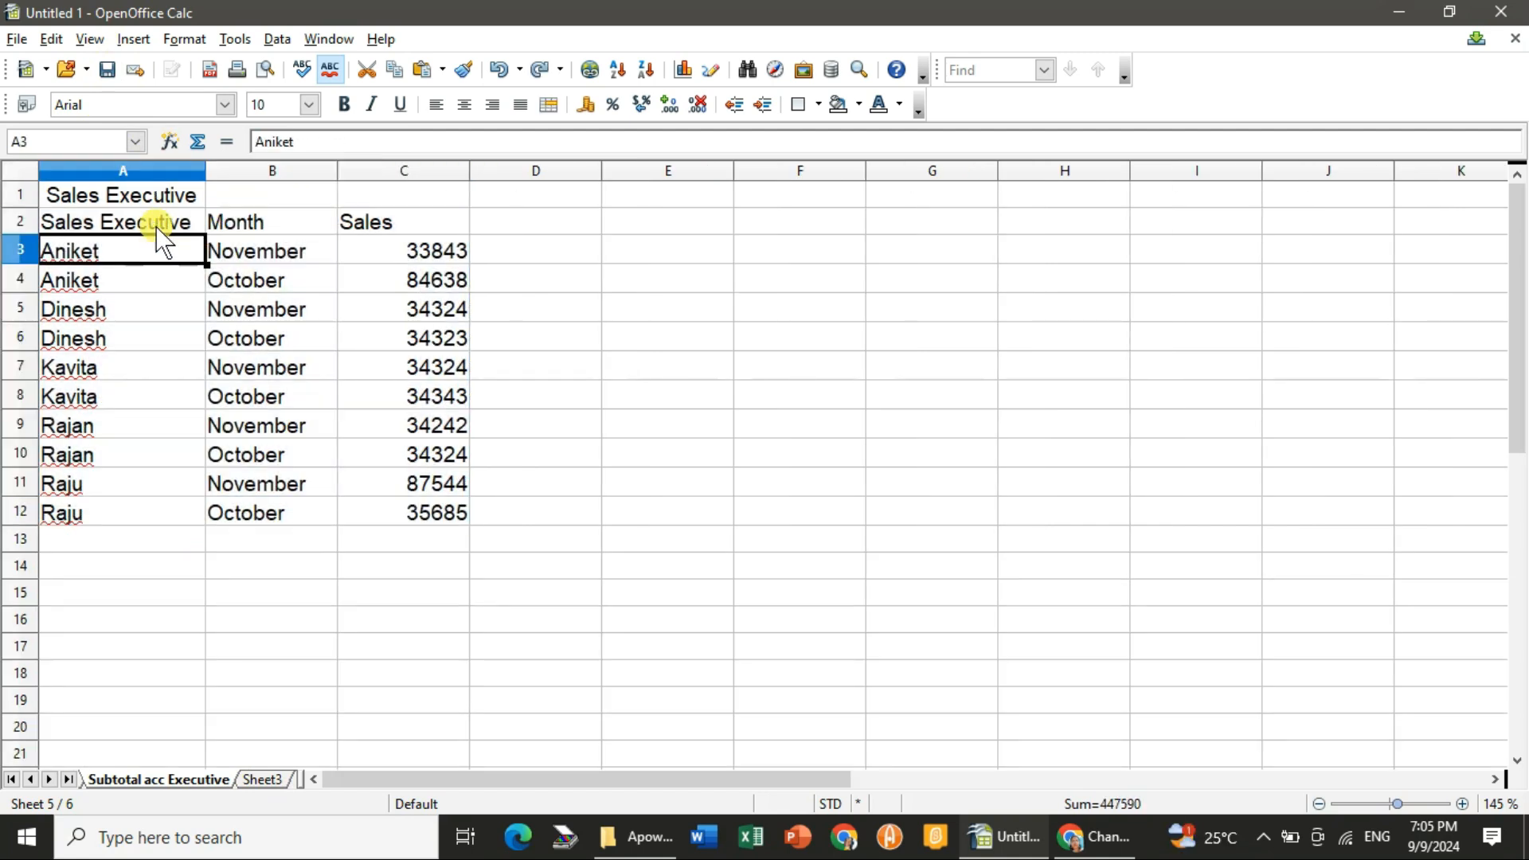
{"action": "left_click", "coordinate": [267, 170]}
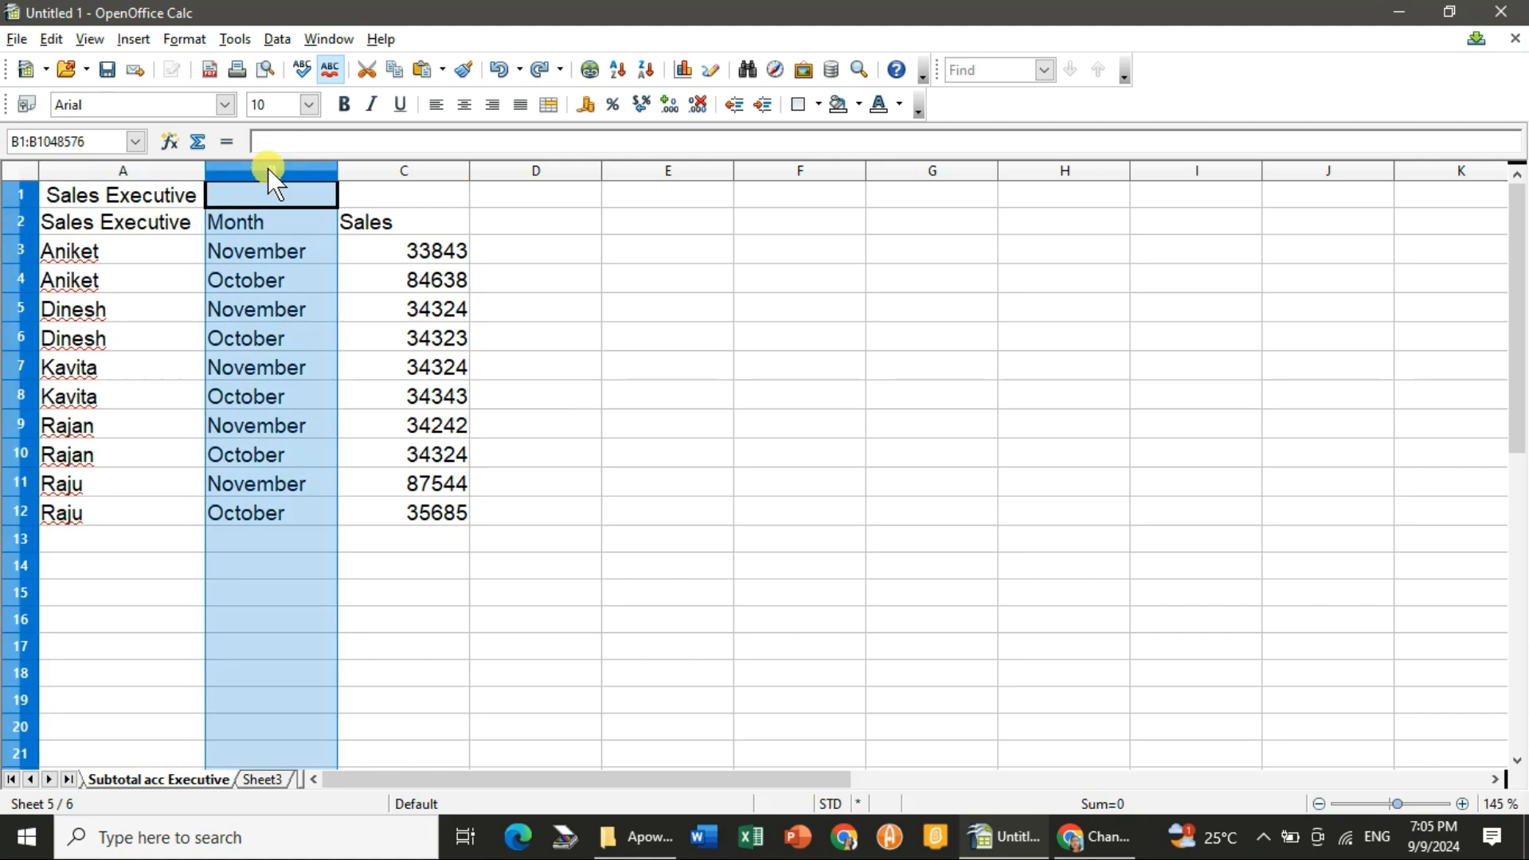
{"action": "right_click", "coordinate": [268, 169]}
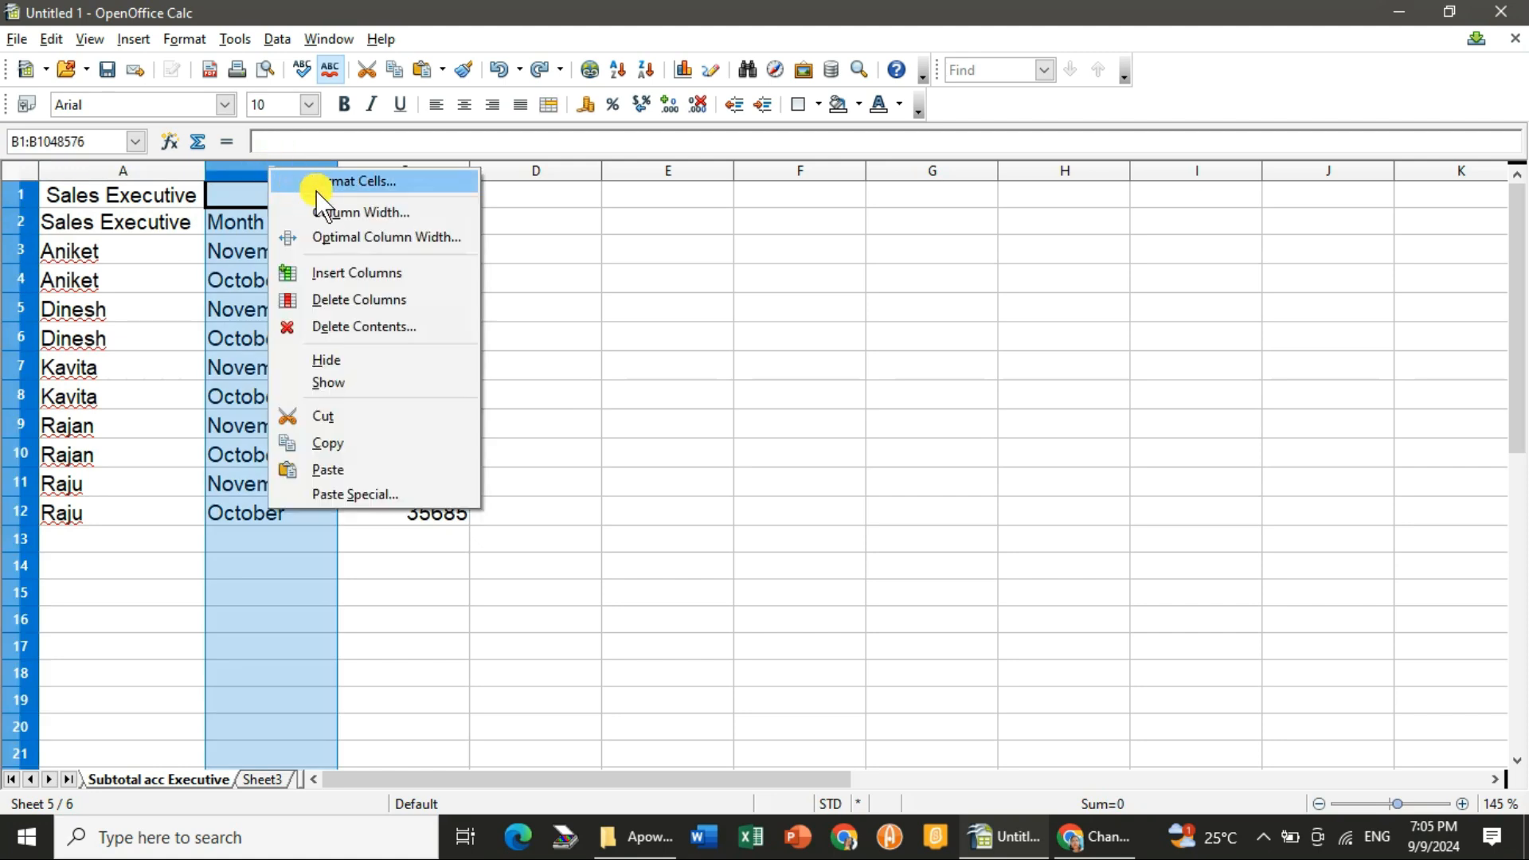
{"action": "left_click", "coordinate": [133, 369]}
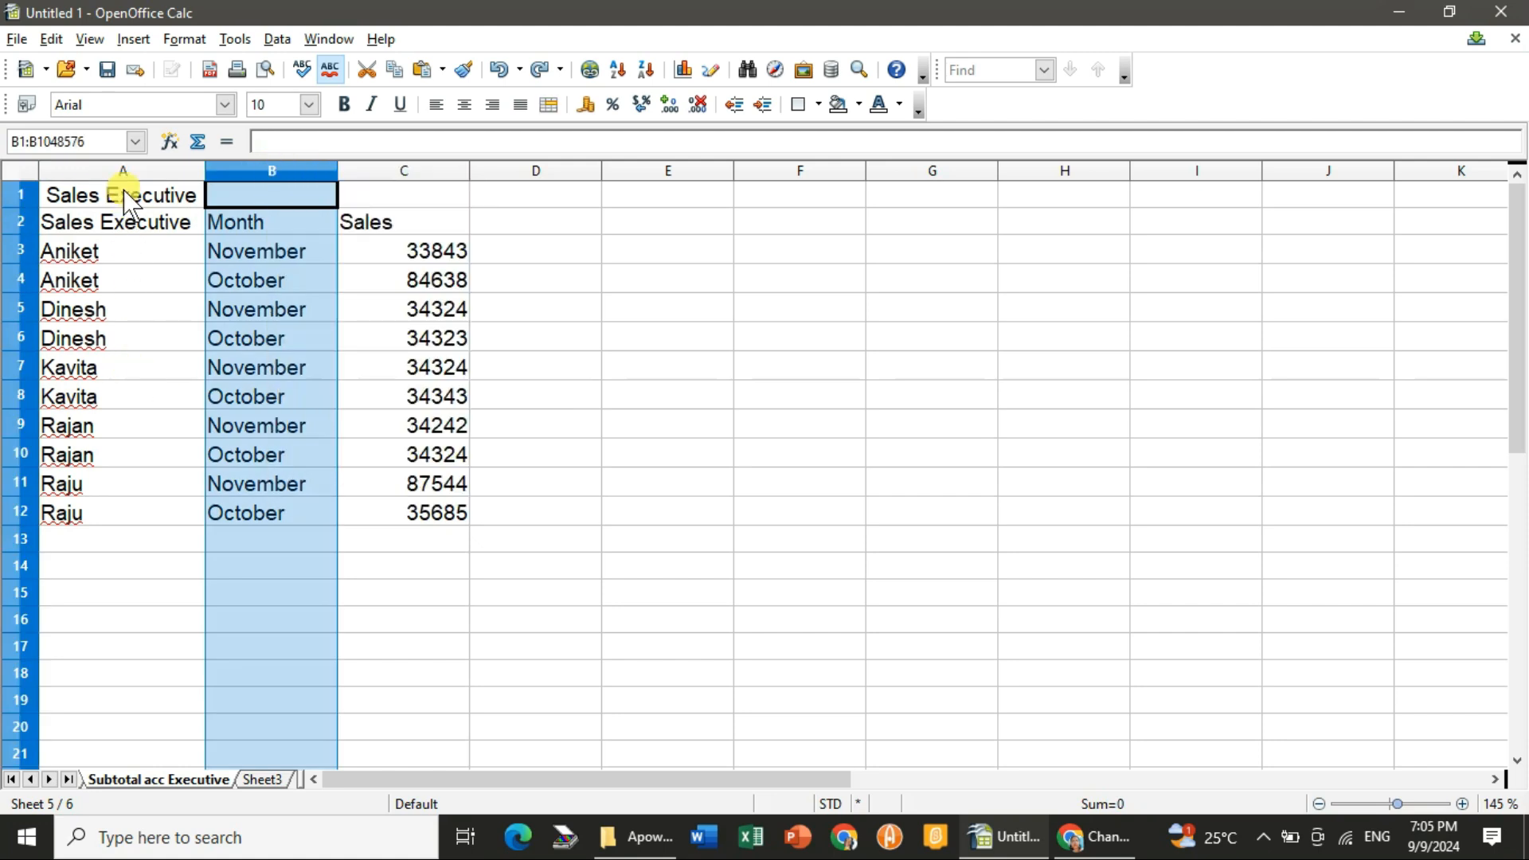
Step: Insert an empty column before the Sales Executive column
{"action": "left_click", "coordinate": [128, 171]}
{"action": "right_click", "coordinate": [131, 172]}
{"action": "left_click", "coordinate": [190, 279]}
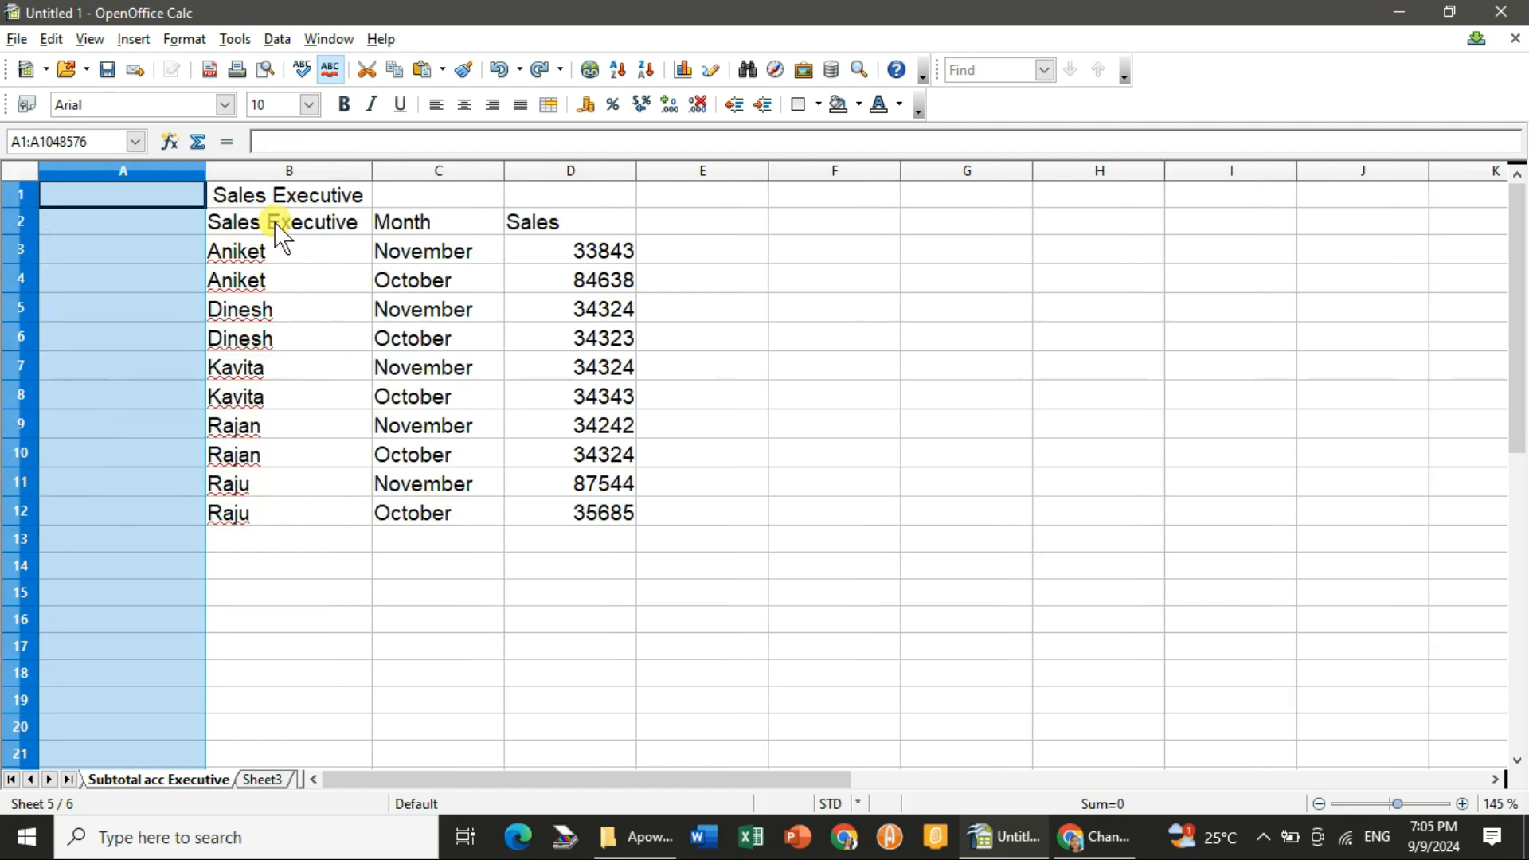
Step: Move the Month column from column C into the empty column A by cutting and pasting it
{"action": "left_click", "coordinate": [446, 172]}
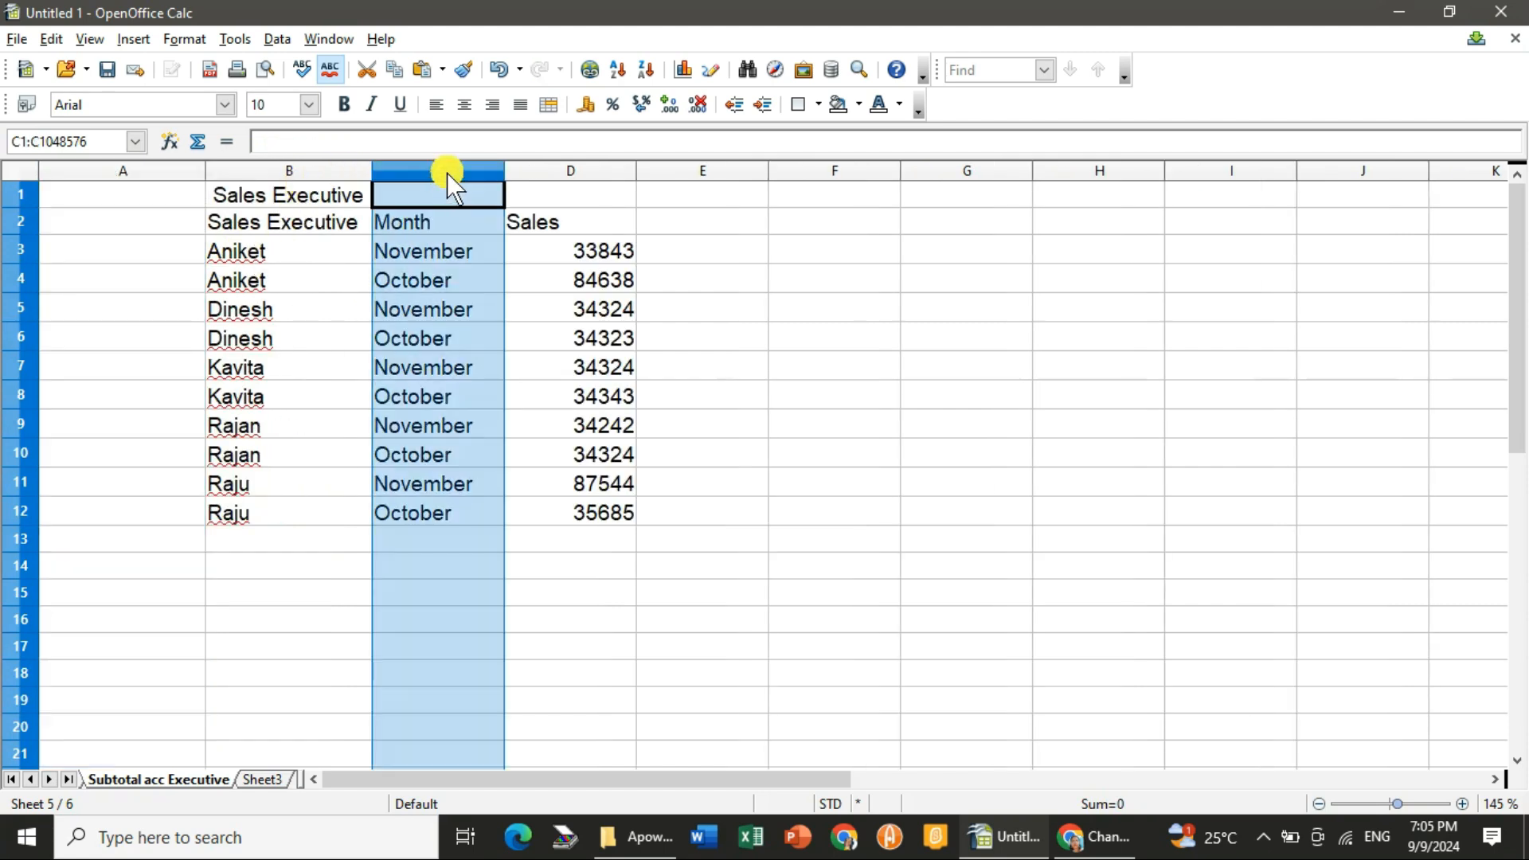
{"action": "right_click", "coordinate": [449, 176]}
{"action": "left_click", "coordinate": [478, 419]}
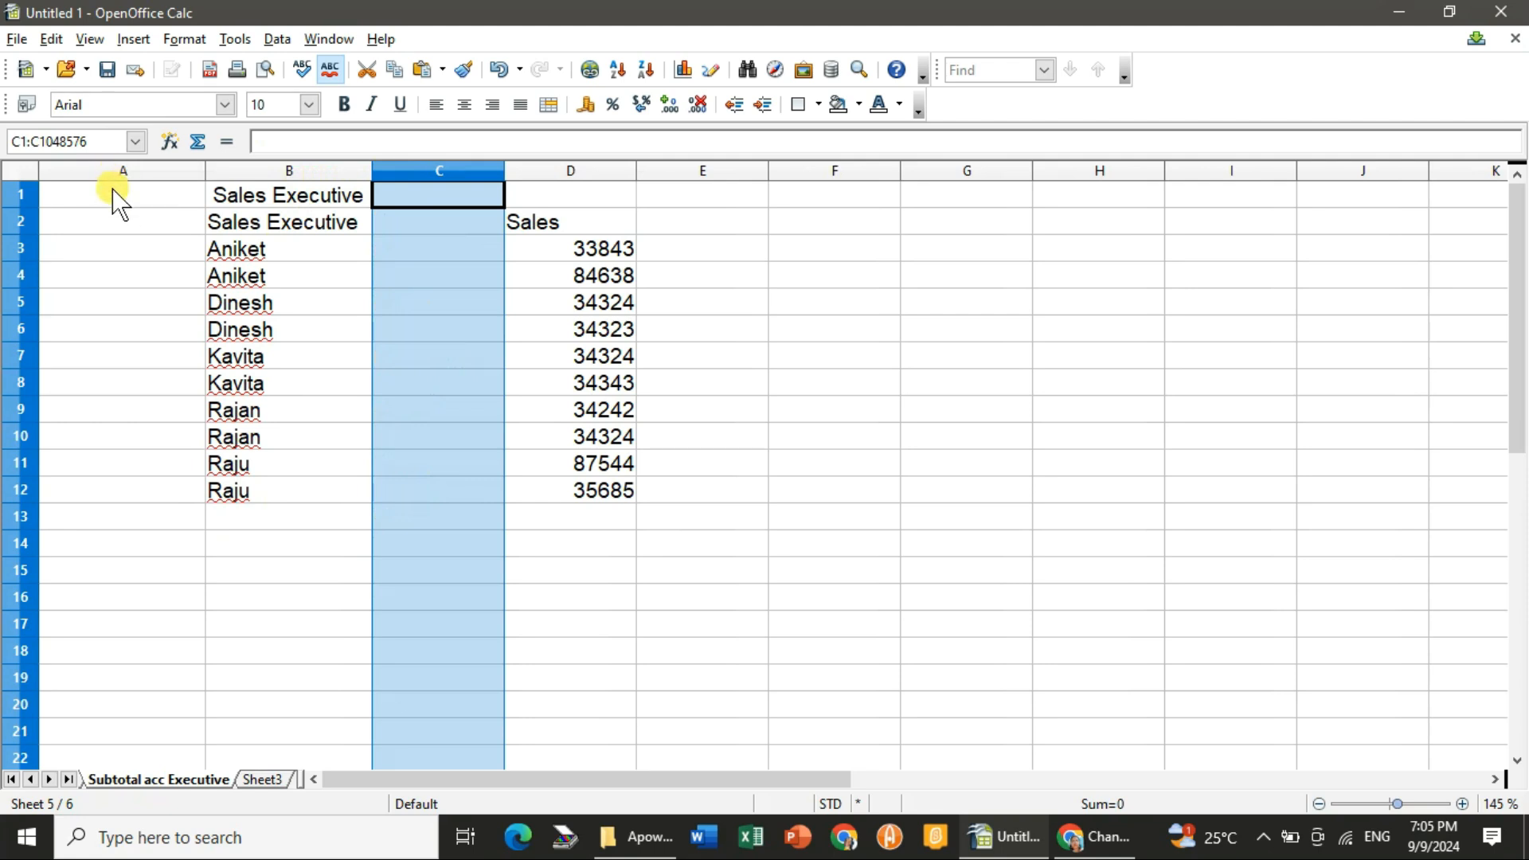
{"action": "left_click", "coordinate": [130, 174]}
{"action": "right_click", "coordinate": [130, 177]}
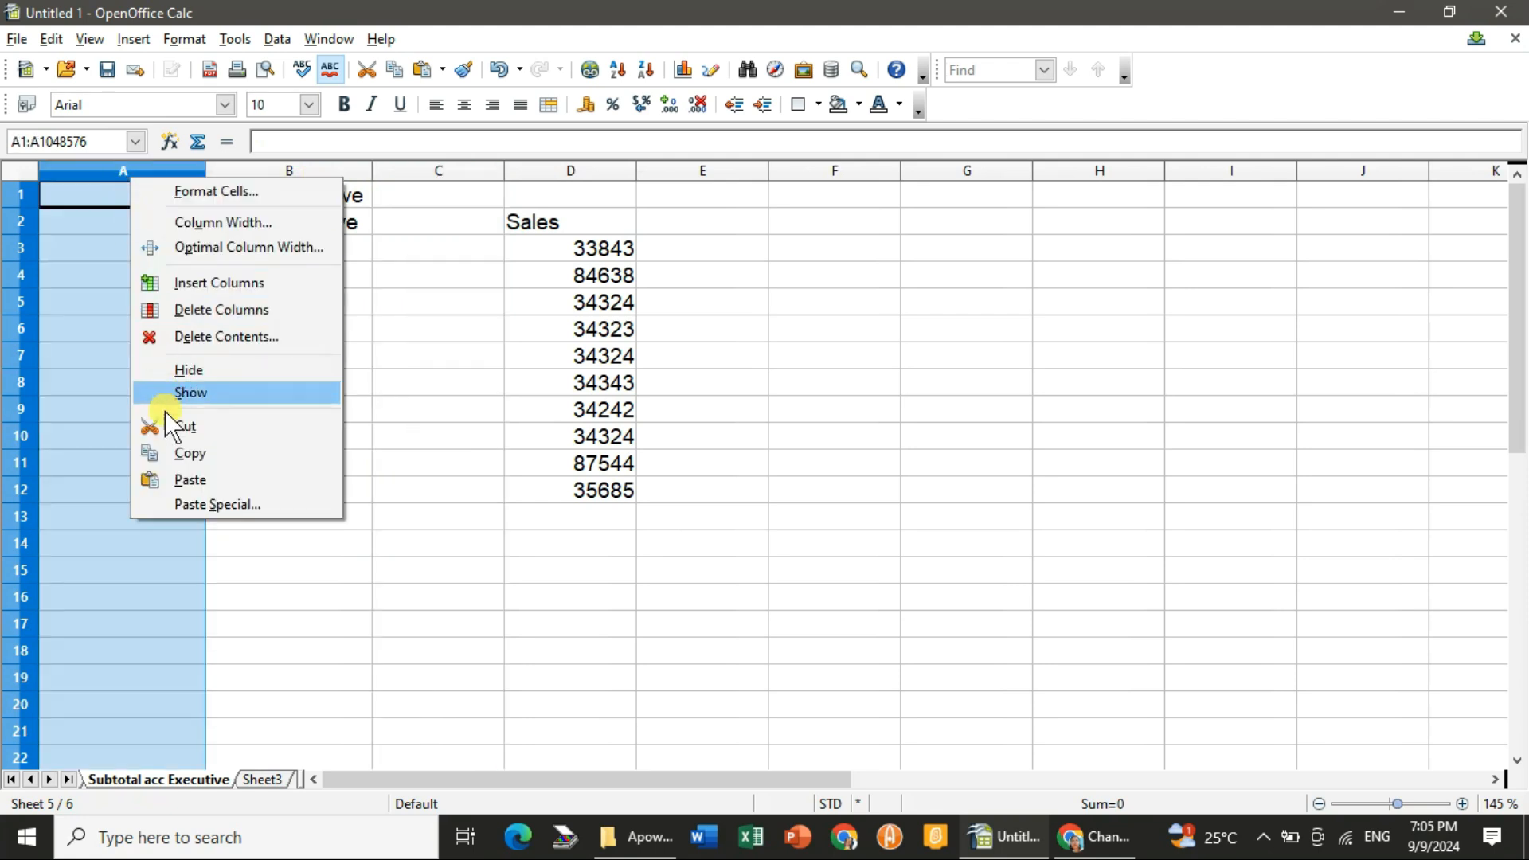
{"action": "left_click", "coordinate": [180, 479]}
{"action": "left_click", "coordinate": [370, 219]}
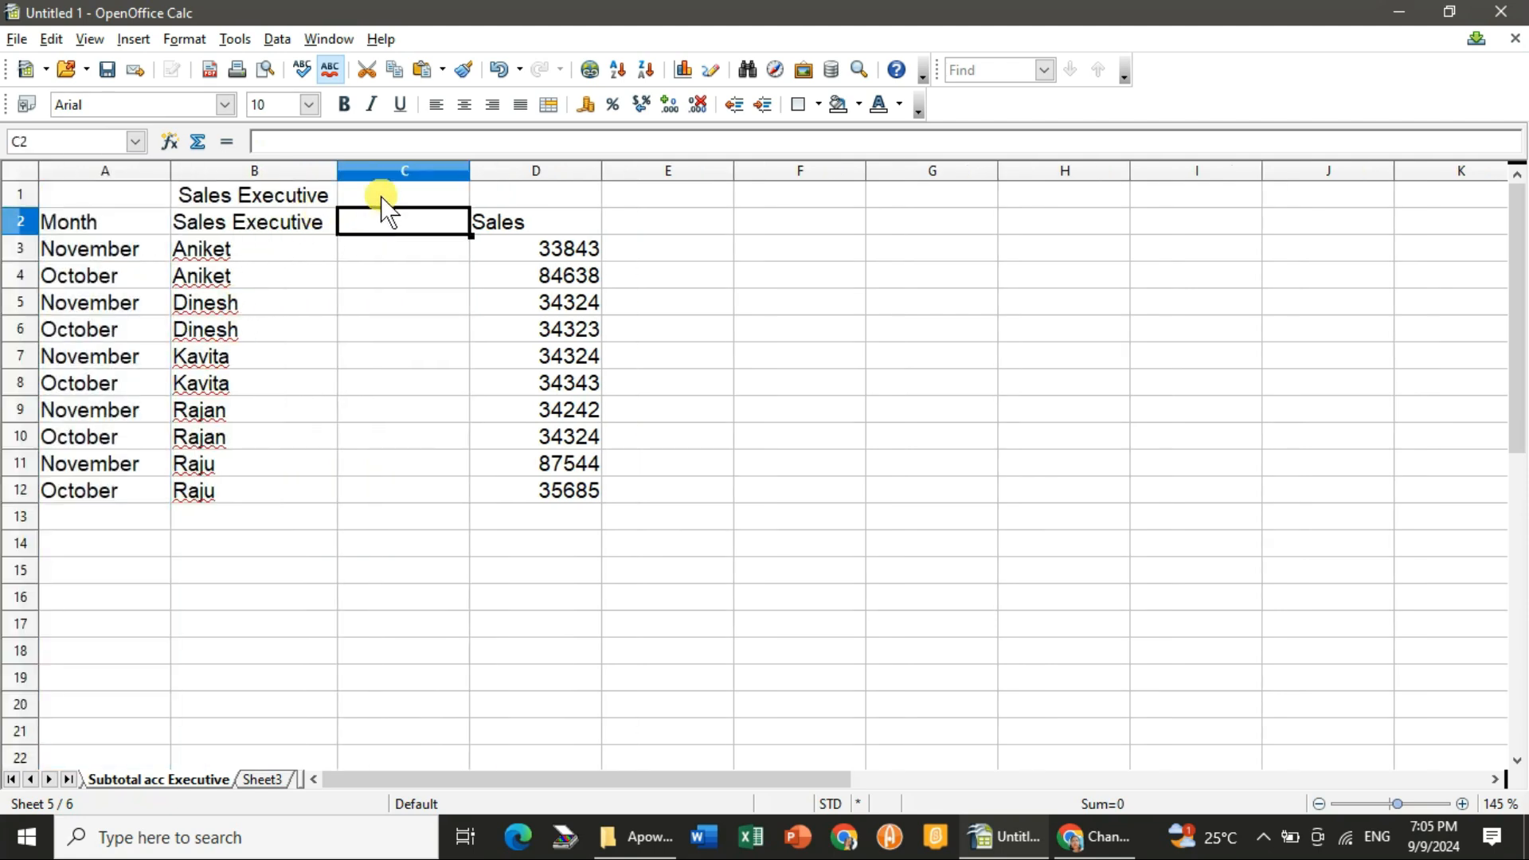
Step: Delete the empty column C between Sales Executive and Sales
{"action": "left_click", "coordinate": [385, 172]}
{"action": "right_click", "coordinate": [385, 172]}
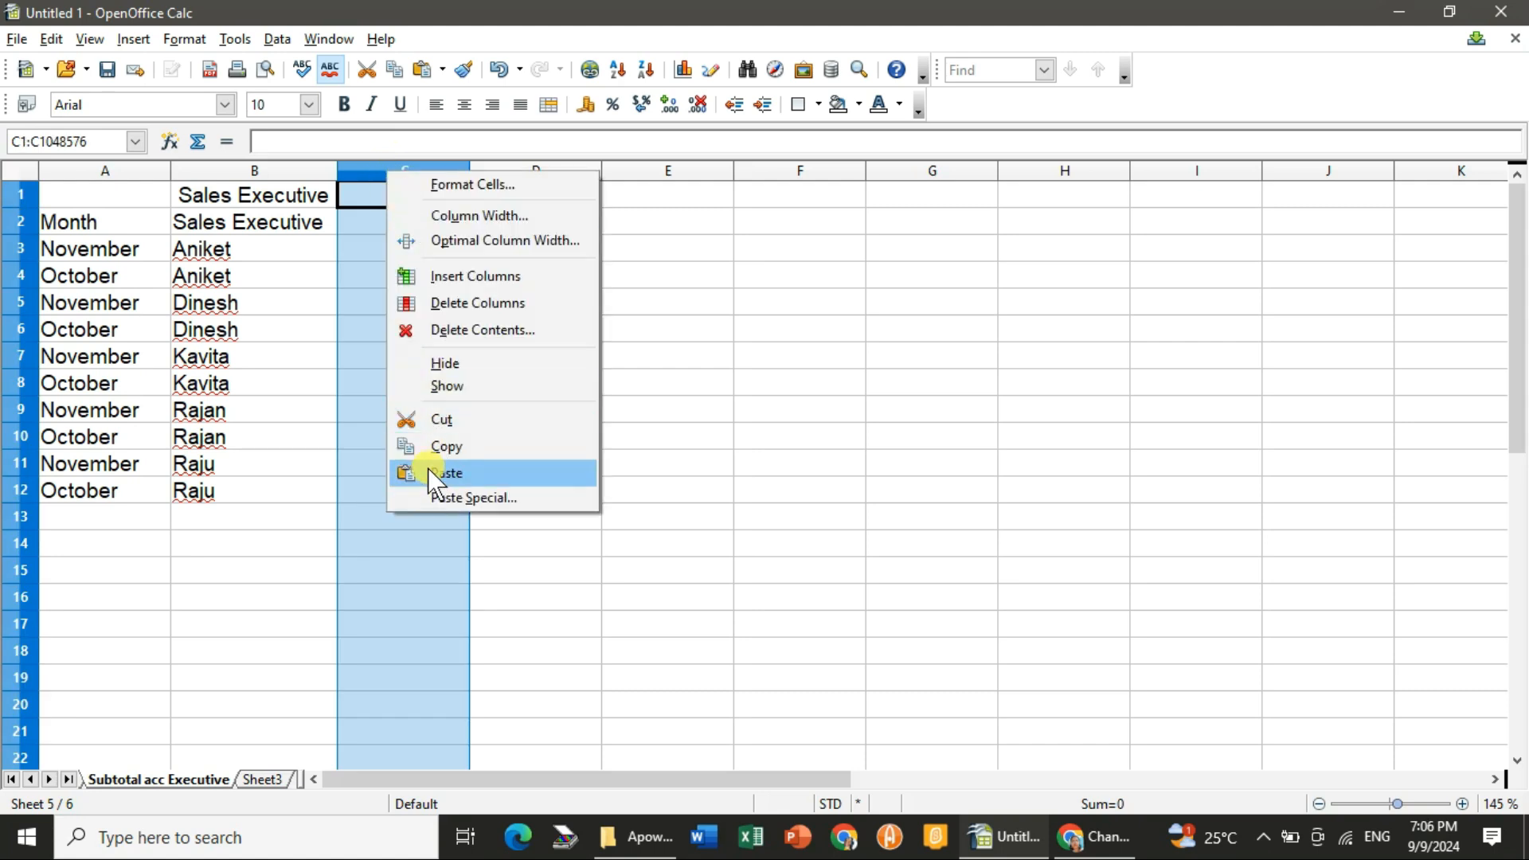
{"action": "left_click", "coordinate": [489, 335]}
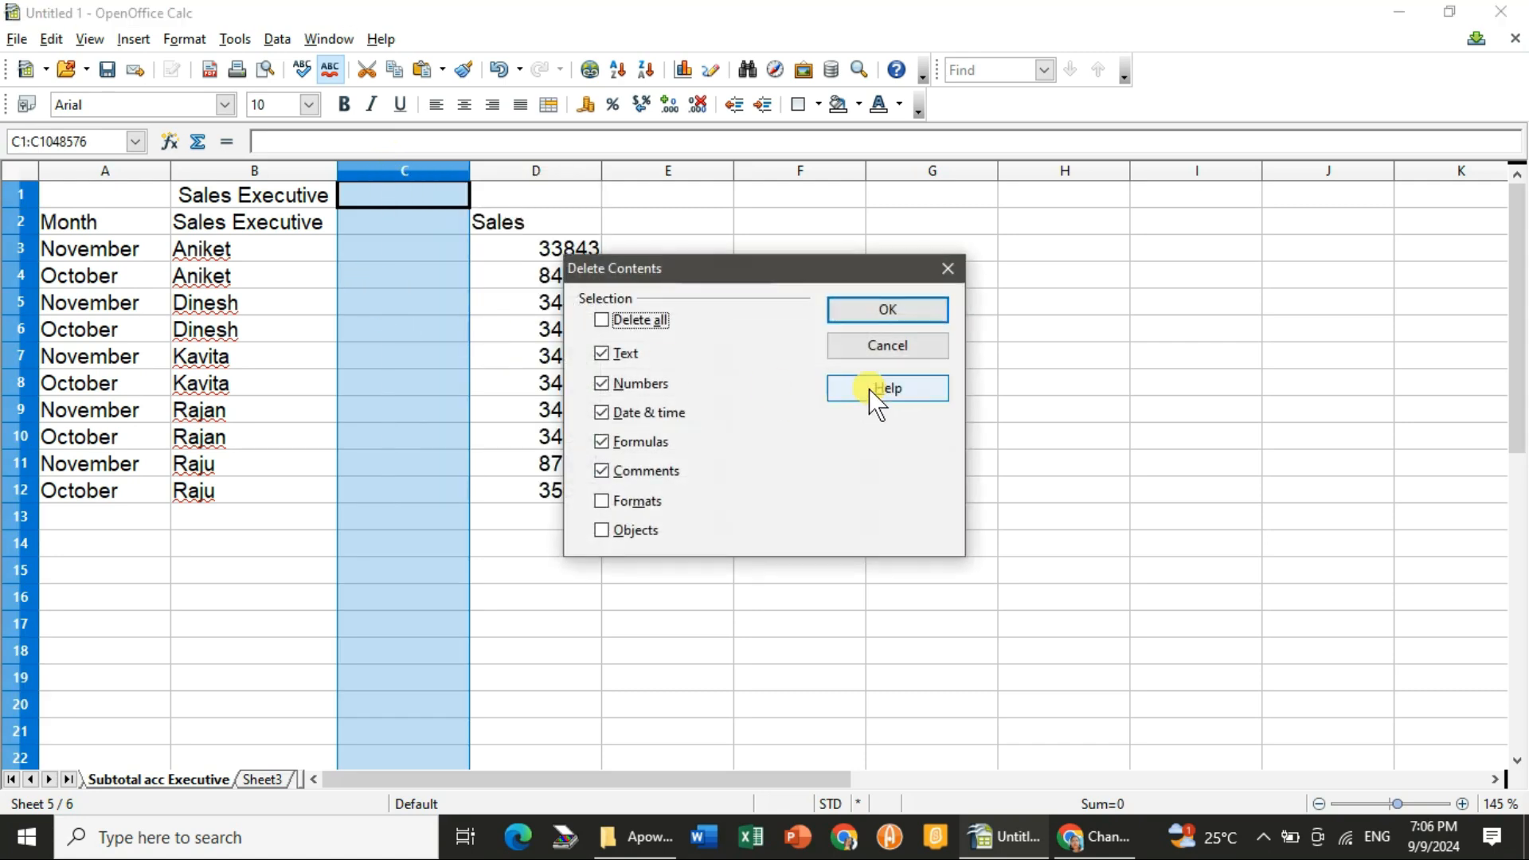
{"action": "left_click", "coordinate": [952, 269]}
{"action": "right_click", "coordinate": [408, 175]}
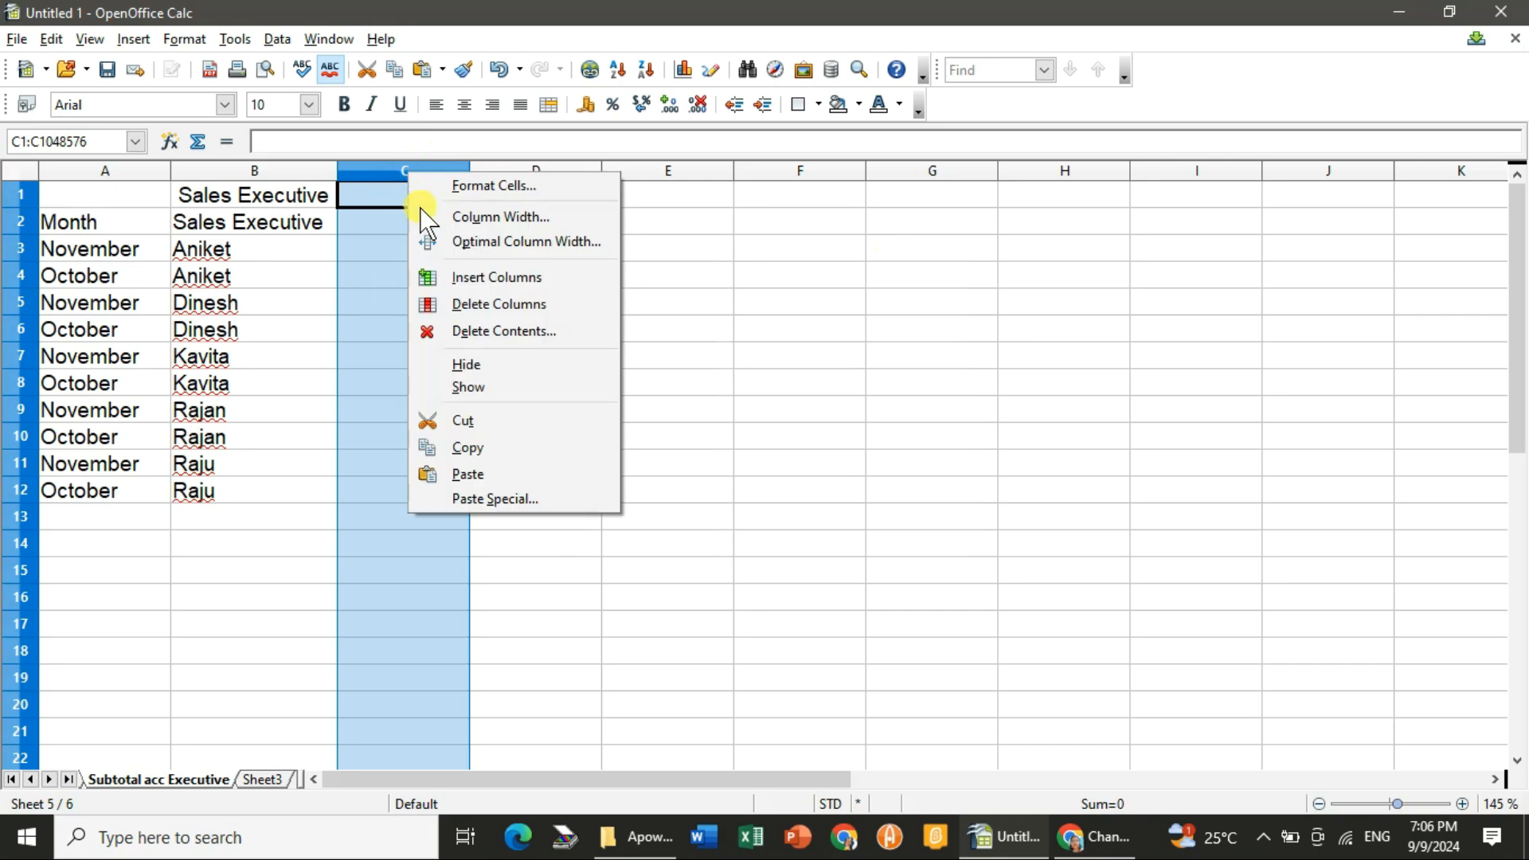
{"action": "left_click", "coordinate": [458, 304]}
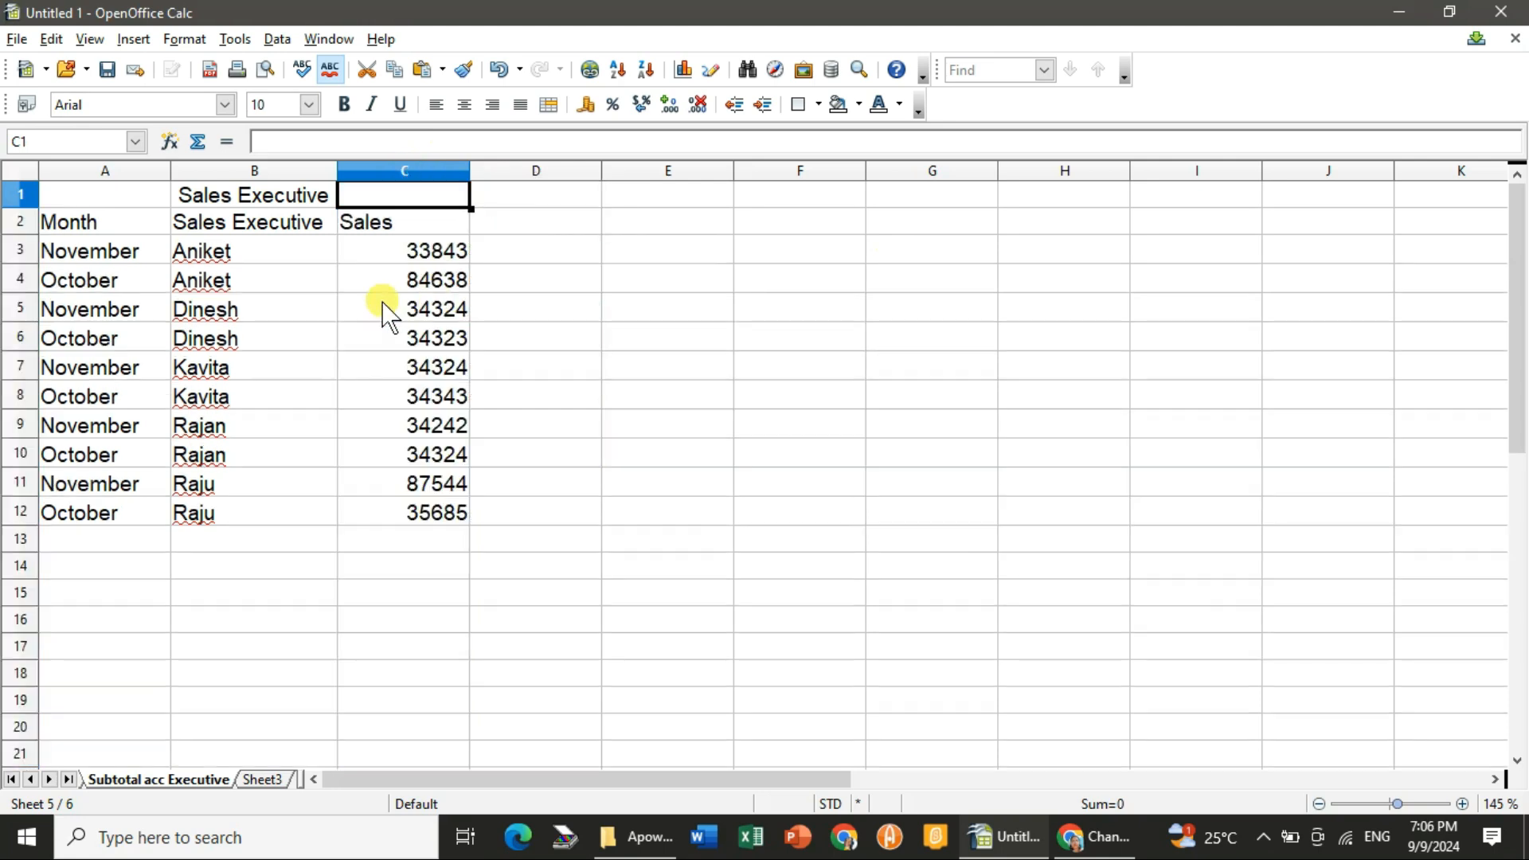
Step: Sort the rearranged table A2:C12 by Month in ascending order
{"action": "left_click", "coordinate": [221, 427]}
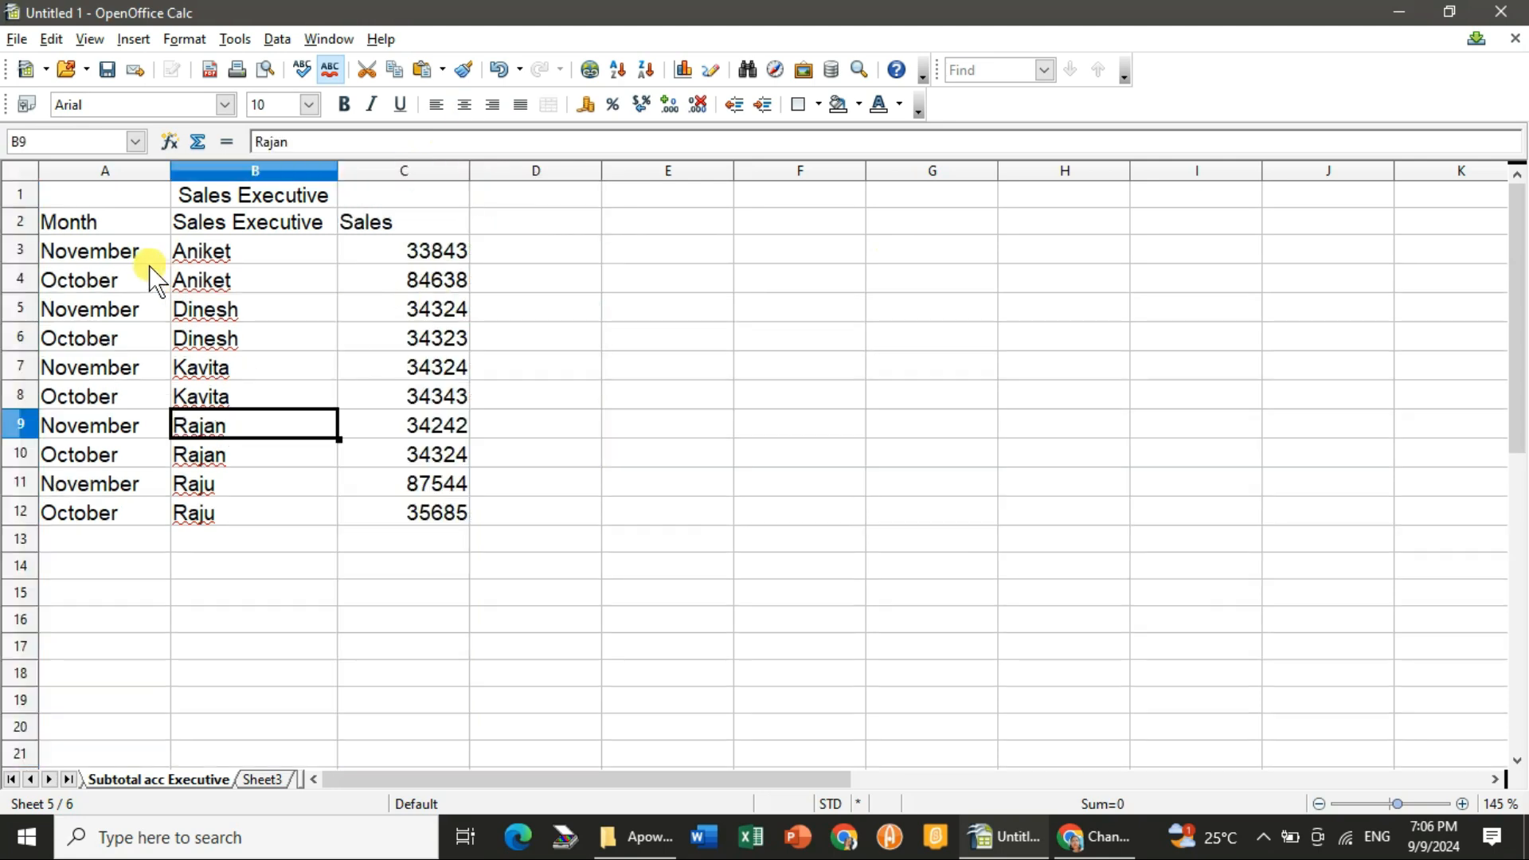
{"action": "left_click", "coordinate": [96, 250]}
{"action": "left_click", "coordinate": [95, 226]}
{"action": "left_click_drag", "start_coordinate": [95, 227], "coordinate": [454, 516]}
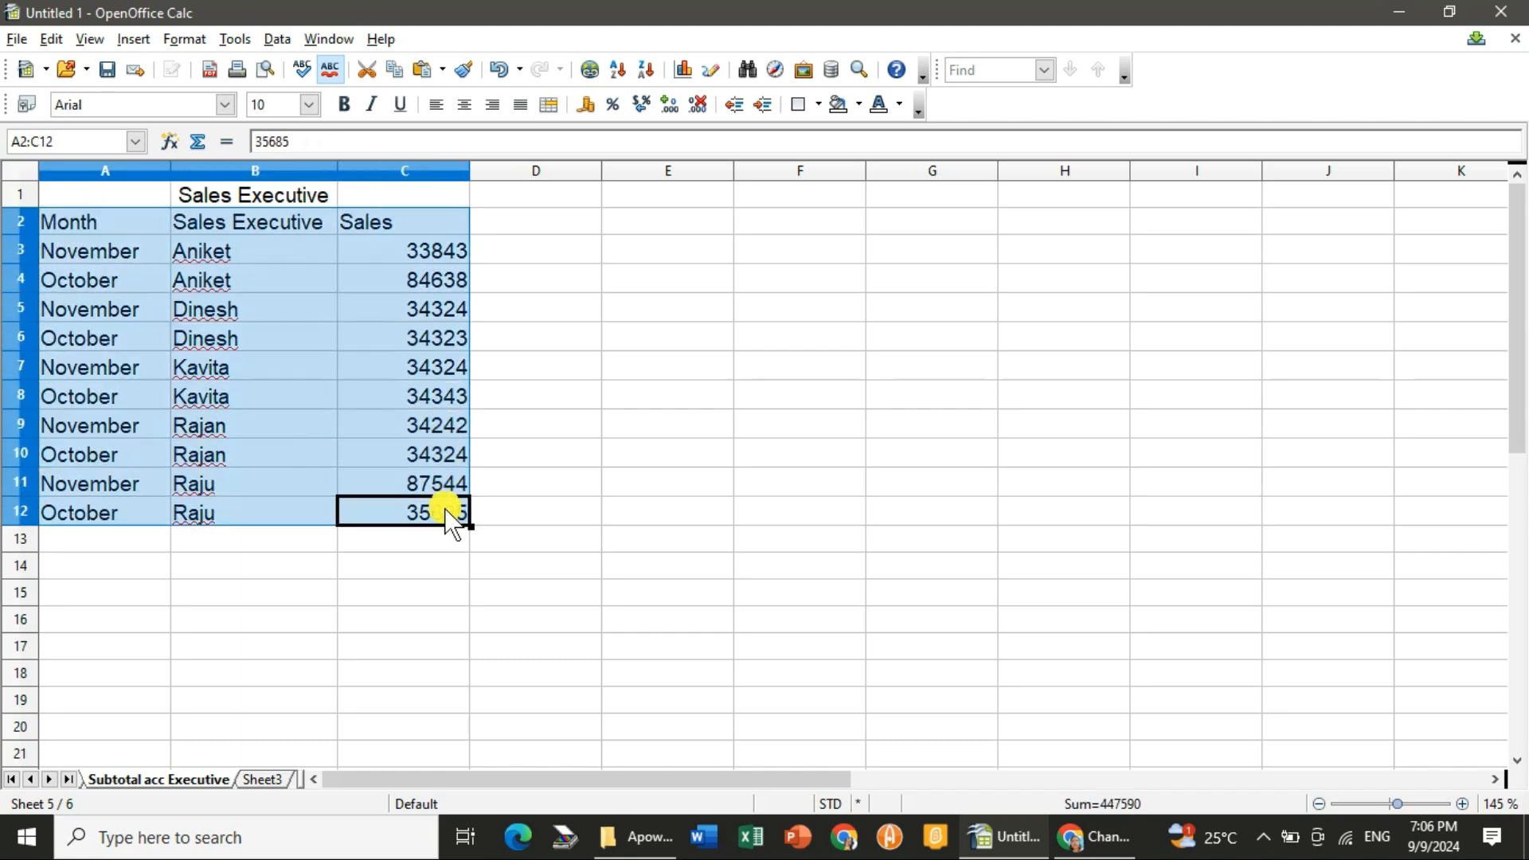
{"action": "left_click", "coordinate": [277, 39]}
{"action": "left_click", "coordinate": [309, 117]}
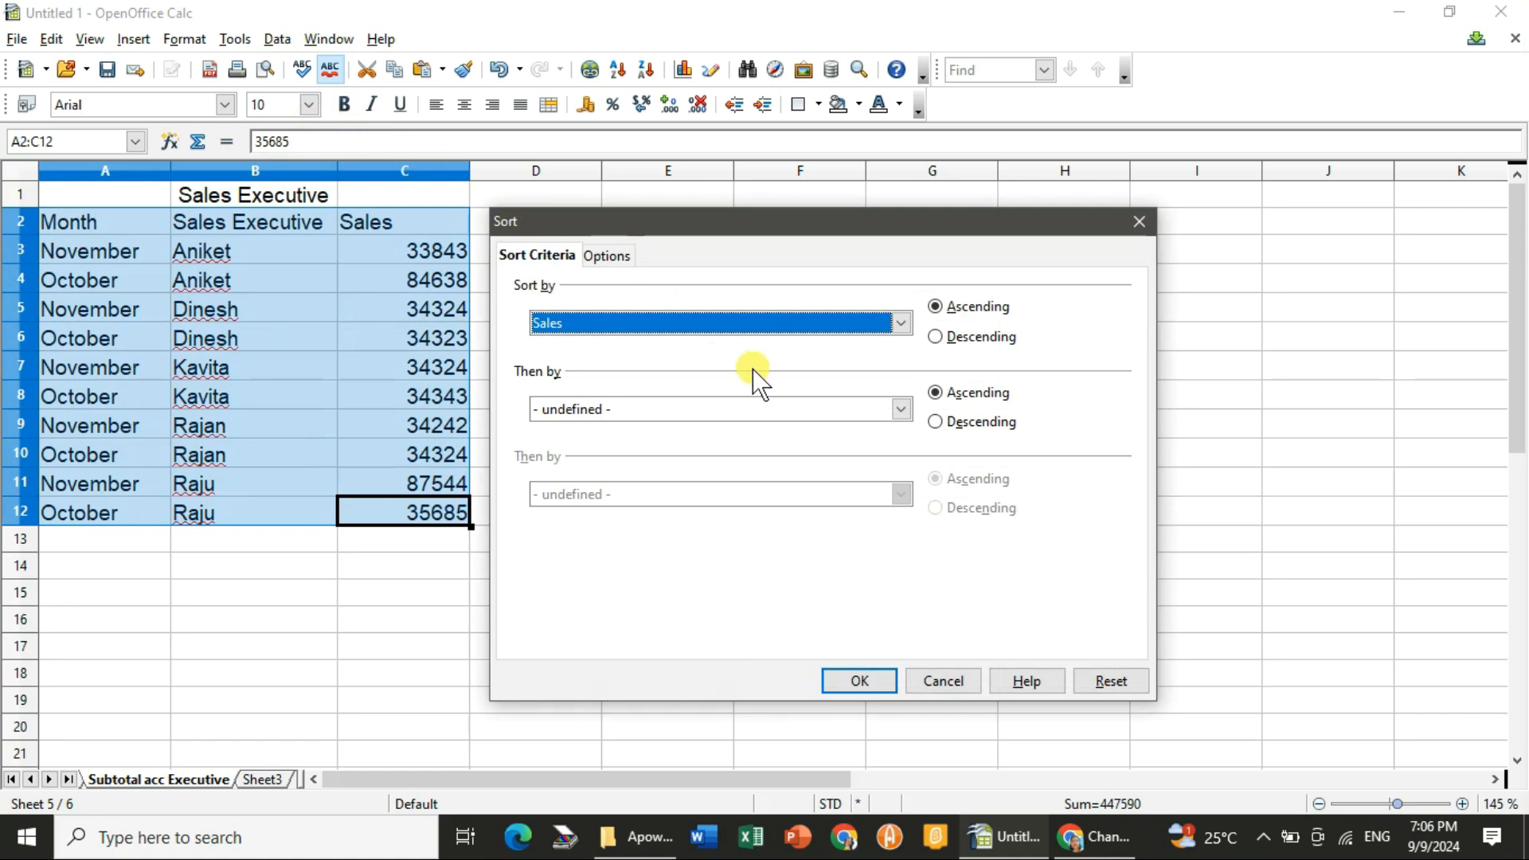
{"action": "left_click", "coordinate": [900, 323]}
{"action": "left_click", "coordinate": [681, 368]}
{"action": "left_click", "coordinate": [857, 682]}
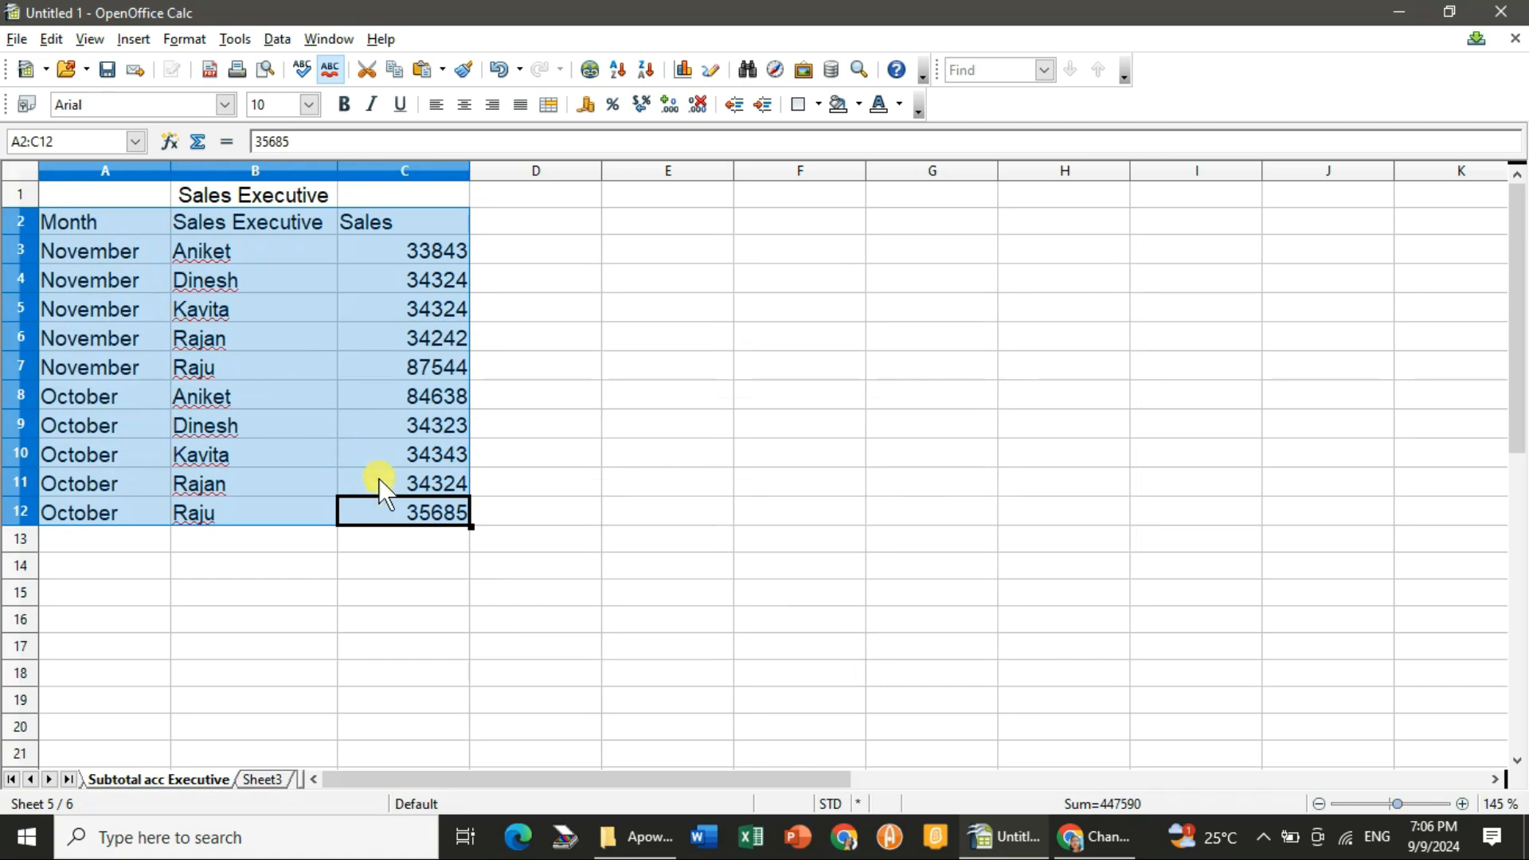
Step: Add subtotals to A2:C12 grouped by Month, using the Sum function on the Sales column
{"action": "left_click", "coordinate": [194, 328]}
{"action": "left_click_drag", "start_coordinate": [120, 227], "coordinate": [436, 518]}
{"action": "left_click", "coordinate": [284, 40]}
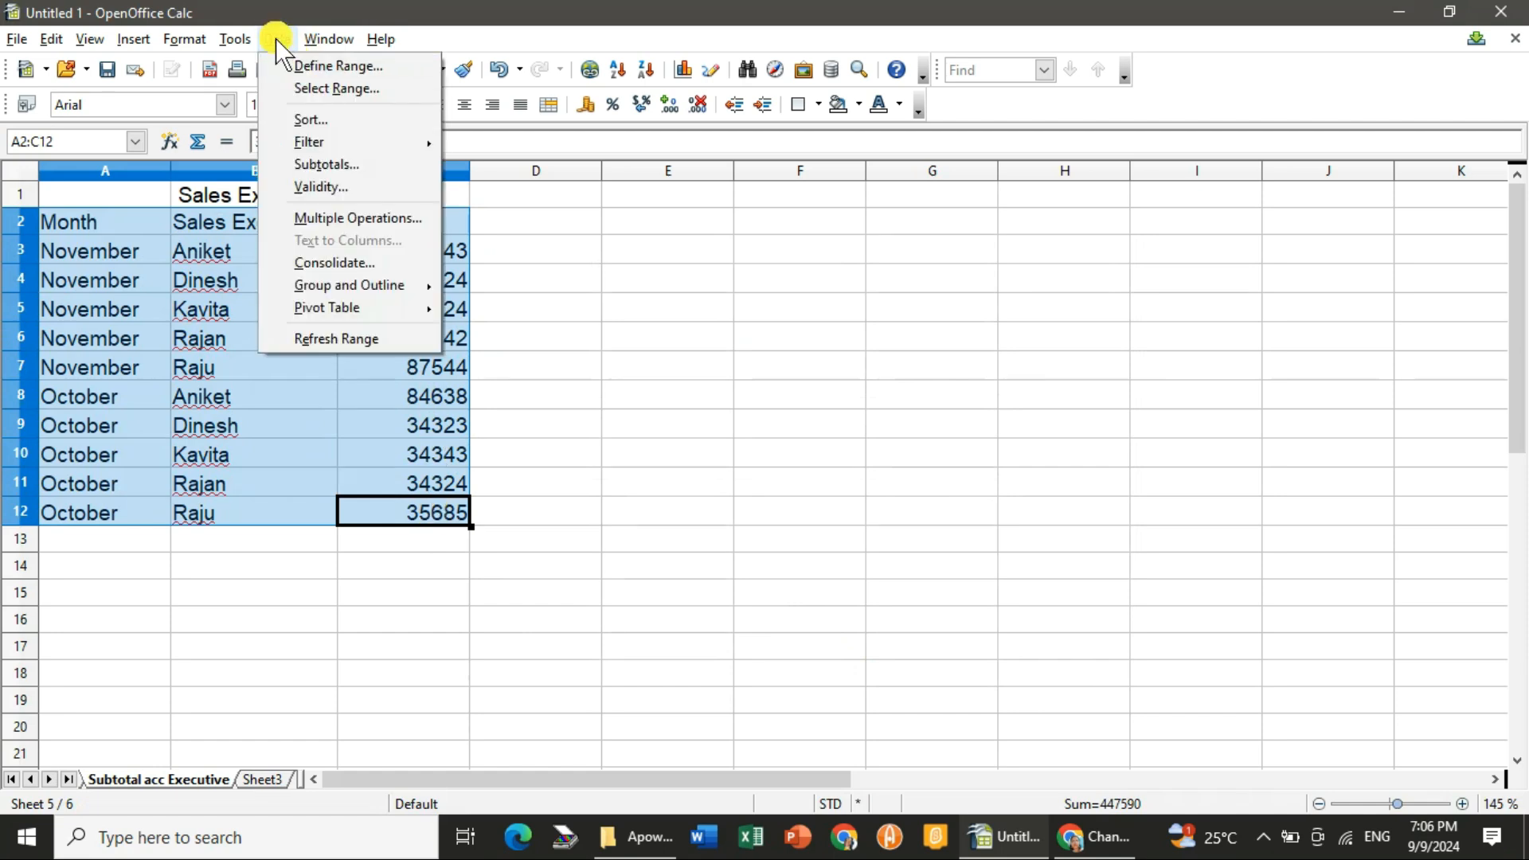
{"action": "left_click", "coordinate": [347, 173]}
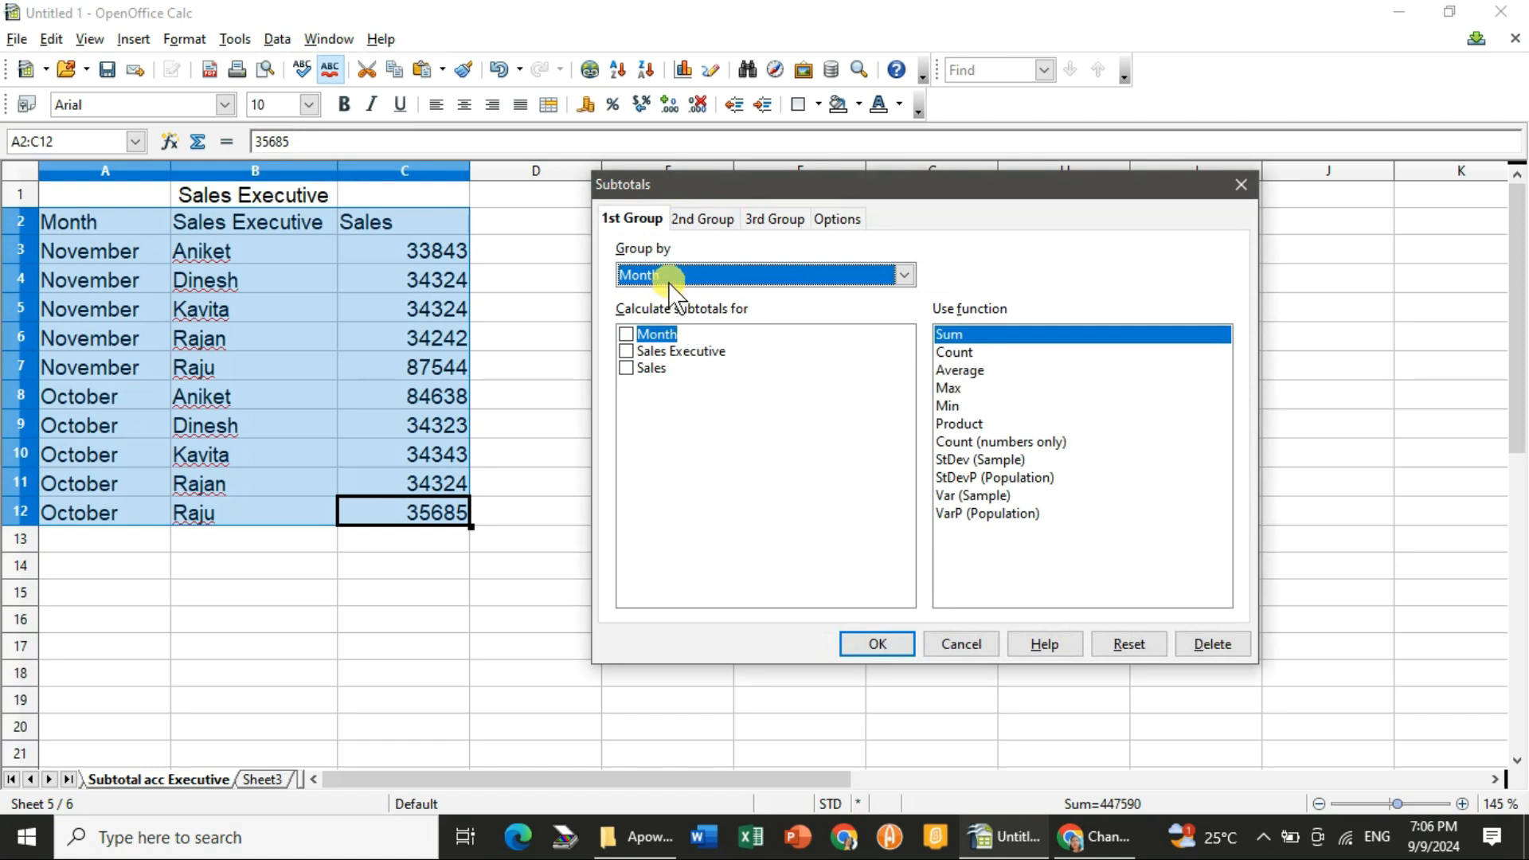
{"action": "left_click", "coordinate": [626, 369]}
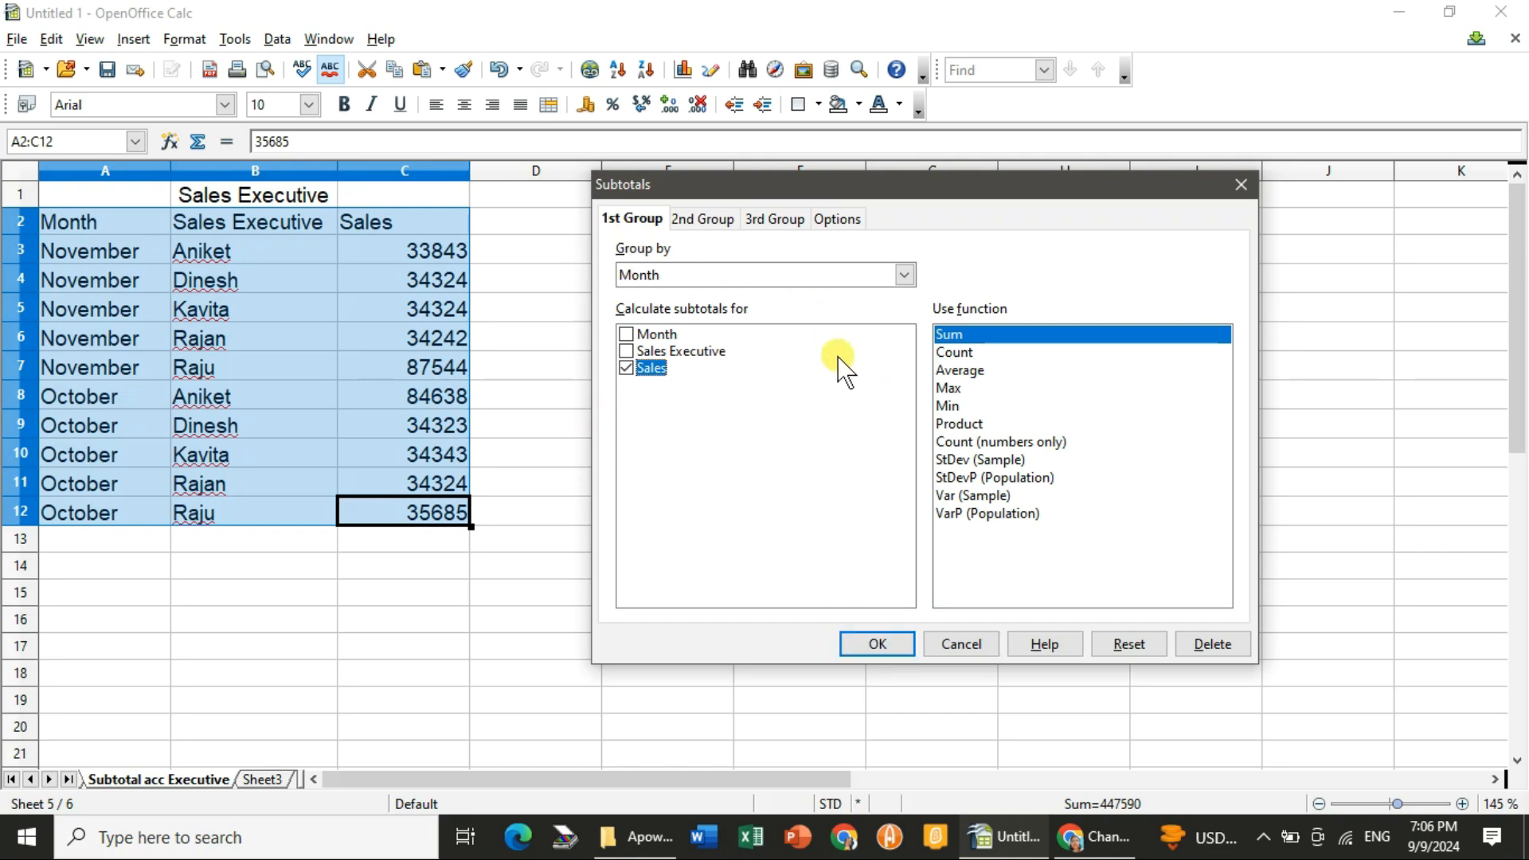
{"action": "left_click", "coordinate": [878, 645]}
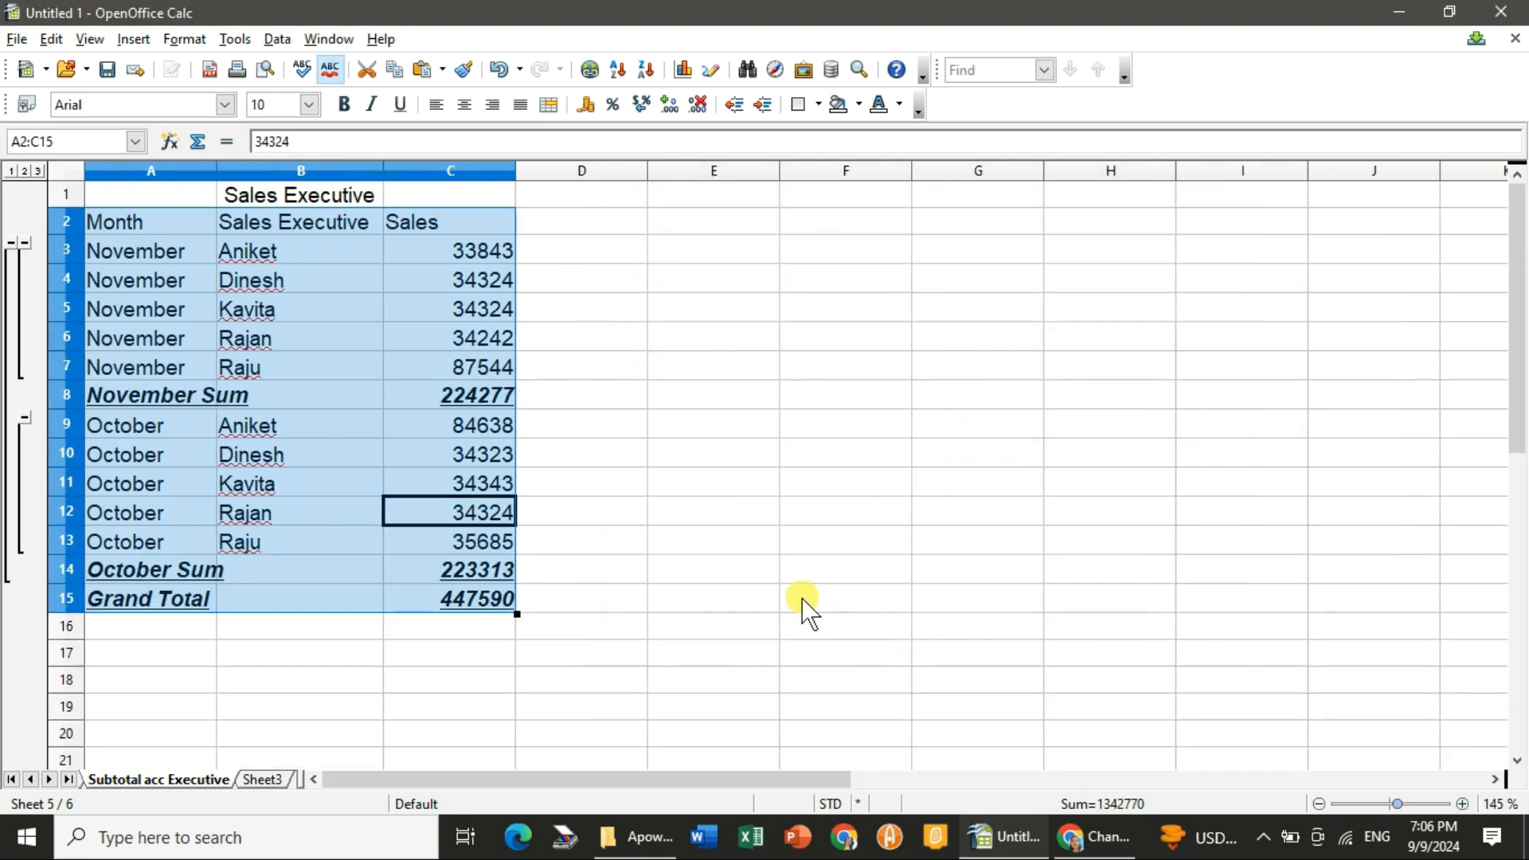